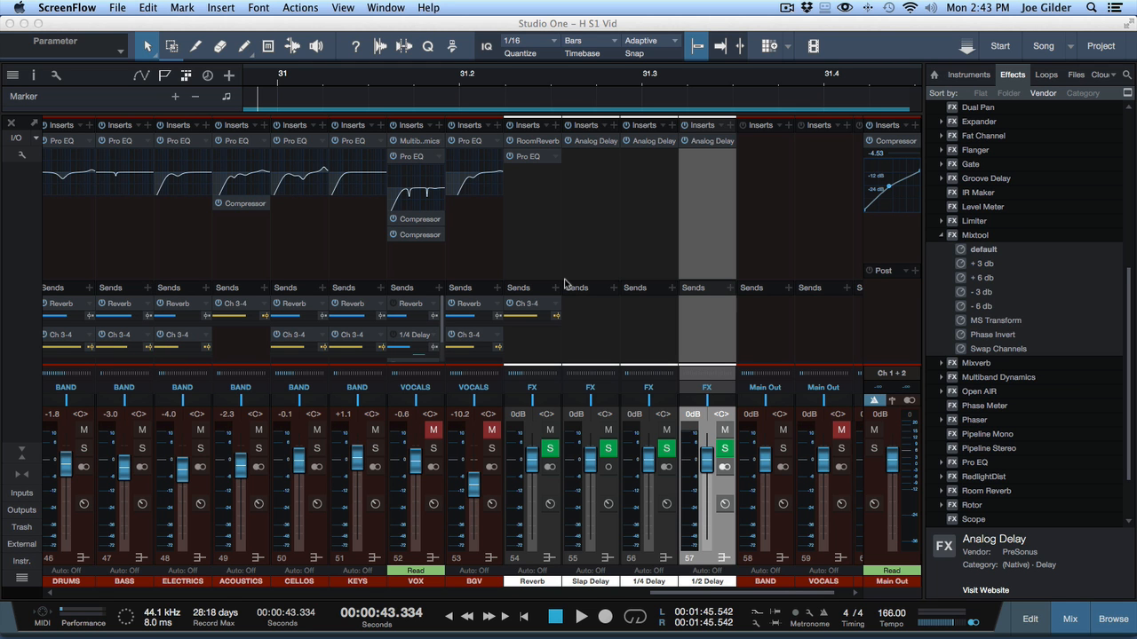
Step: Select each of the delay FX channels in turn to inspect their inserts and sends
{"action": "left_click", "coordinate": [653, 345]}
{"action": "left_click", "coordinate": [690, 340]}
{"action": "left_click", "coordinate": [663, 326]}
{"action": "left_click", "coordinate": [596, 344]}
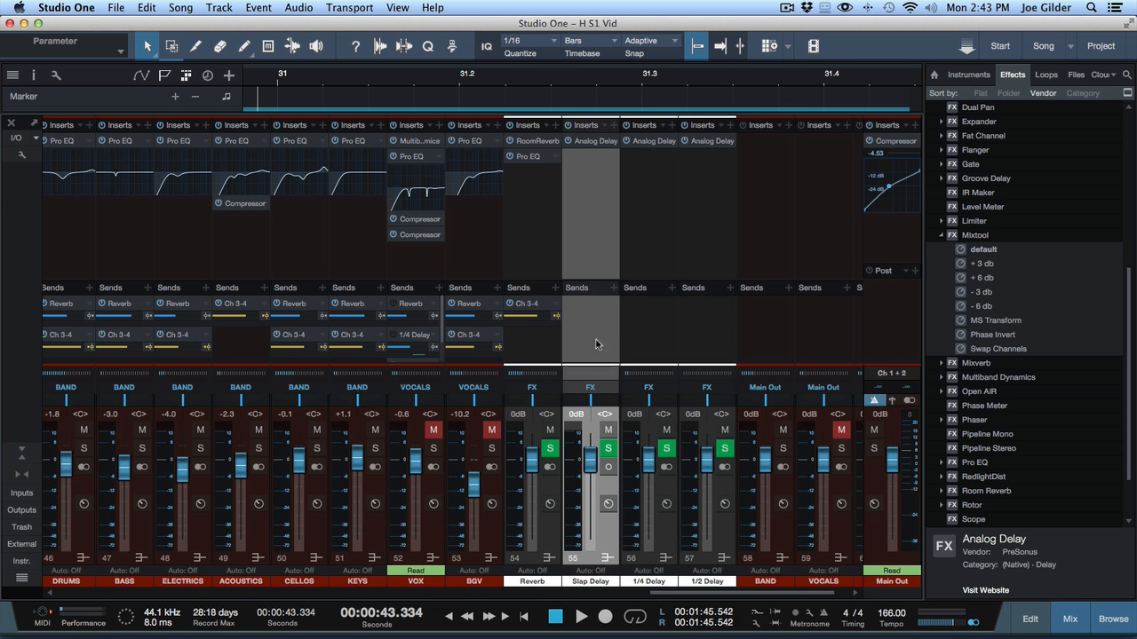
{"action": "left_click_drag", "start_coordinate": [537, 199], "coordinate": [715, 211]}
{"action": "left_click", "coordinate": [703, 342]}
{"action": "left_click", "coordinate": [656, 336]}
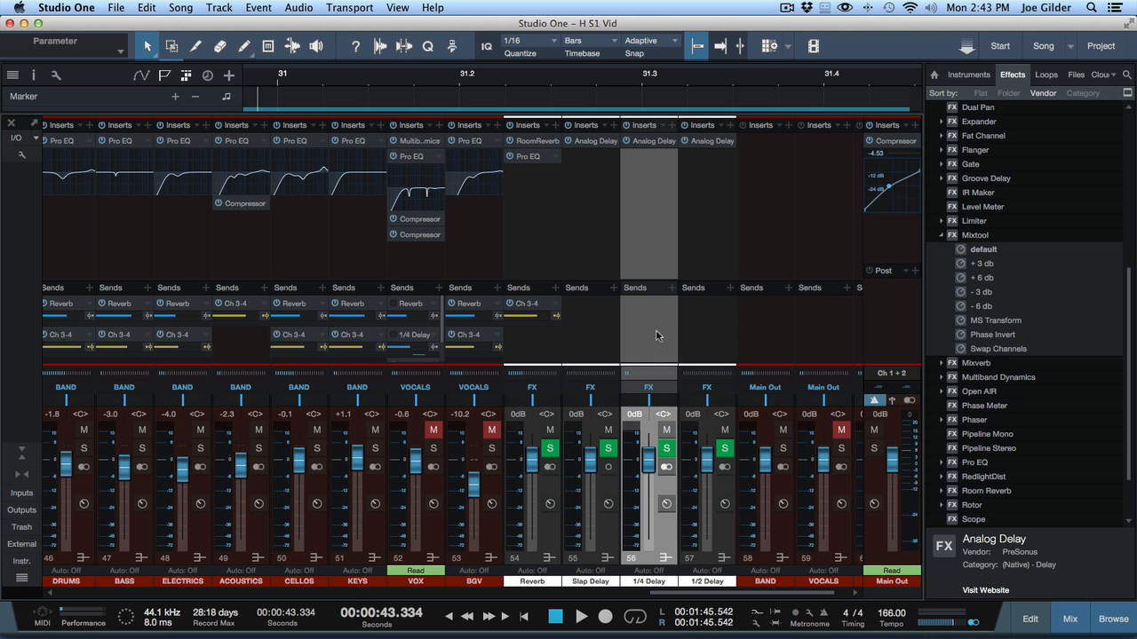
{"action": "left_click", "coordinate": [613, 346]}
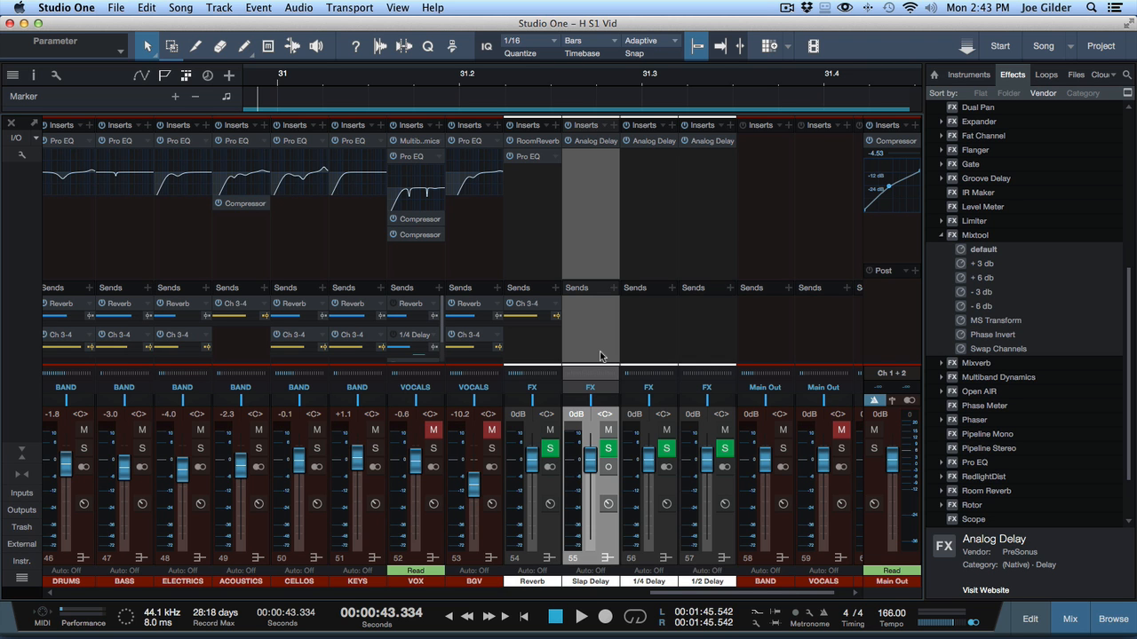
{"action": "left_click", "coordinate": [641, 336]}
{"action": "left_click", "coordinate": [714, 335]}
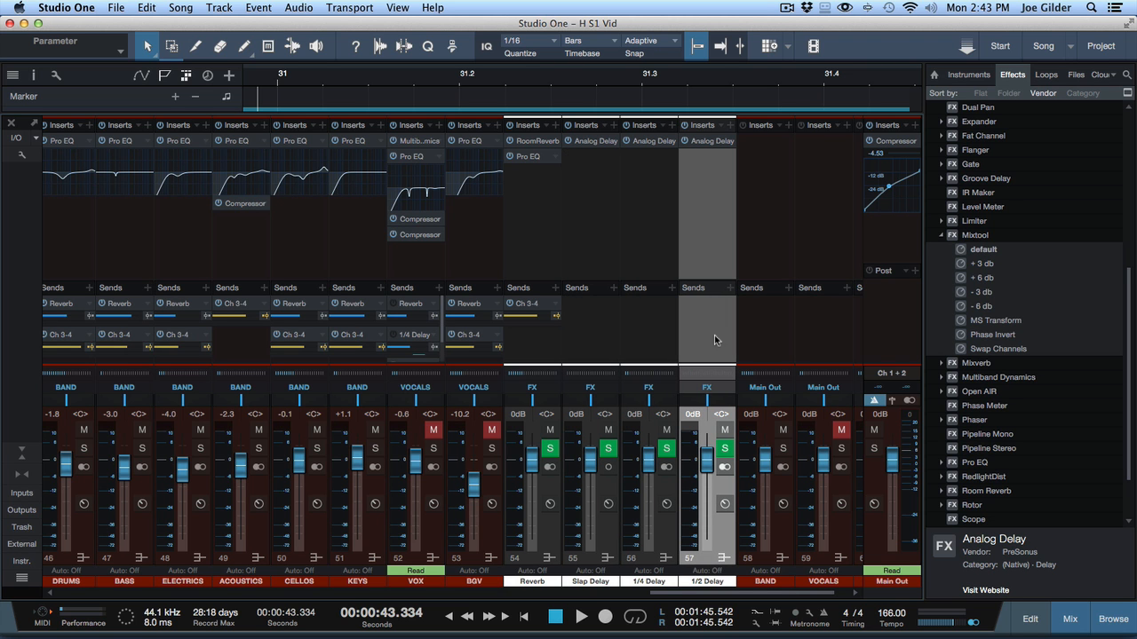
{"action": "mouse_move", "coordinate": [911, 463]}
{"action": "key", "text": "super+Tab"}
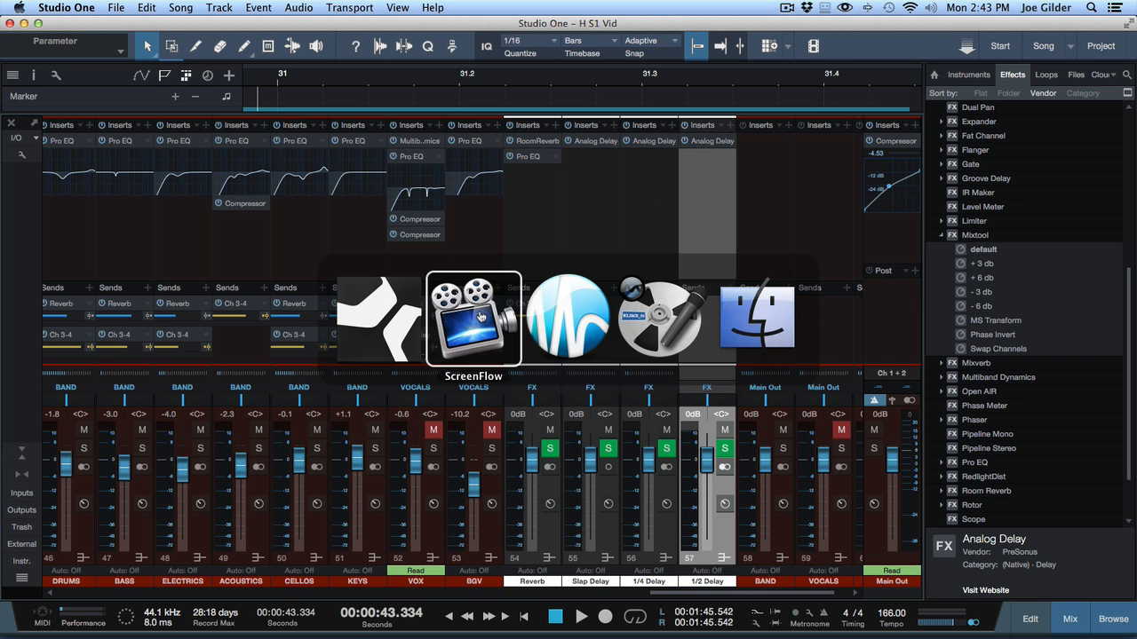
{"action": "mouse_move", "coordinate": [269, 613]}
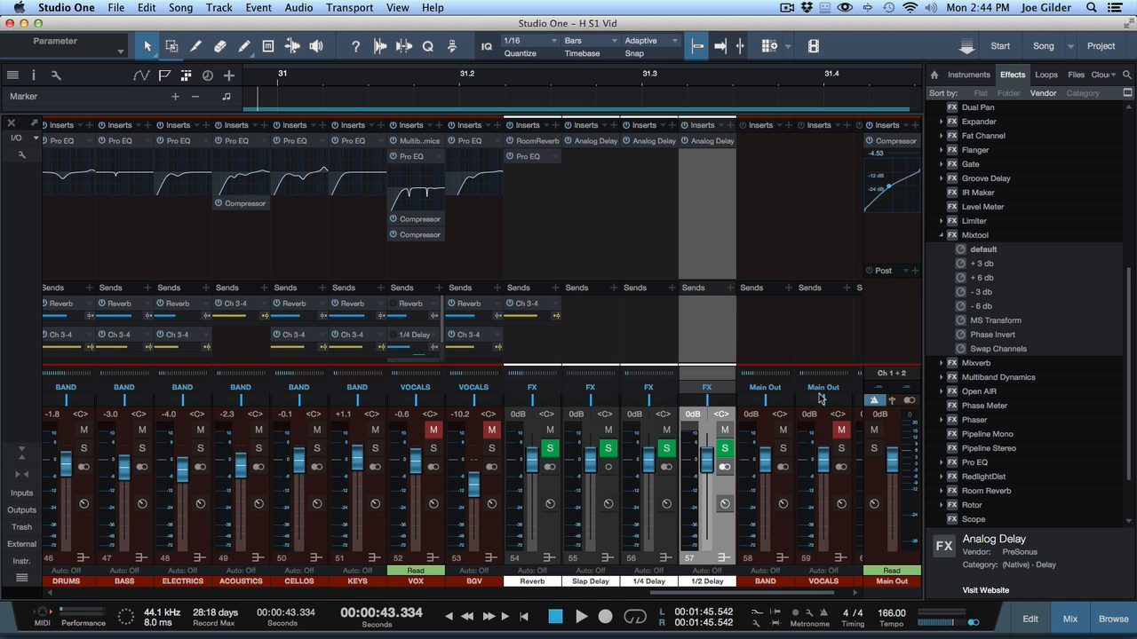
Step: Open the main output meter's metering-mode options without changing them
{"action": "left_click", "coordinate": [917, 451]}
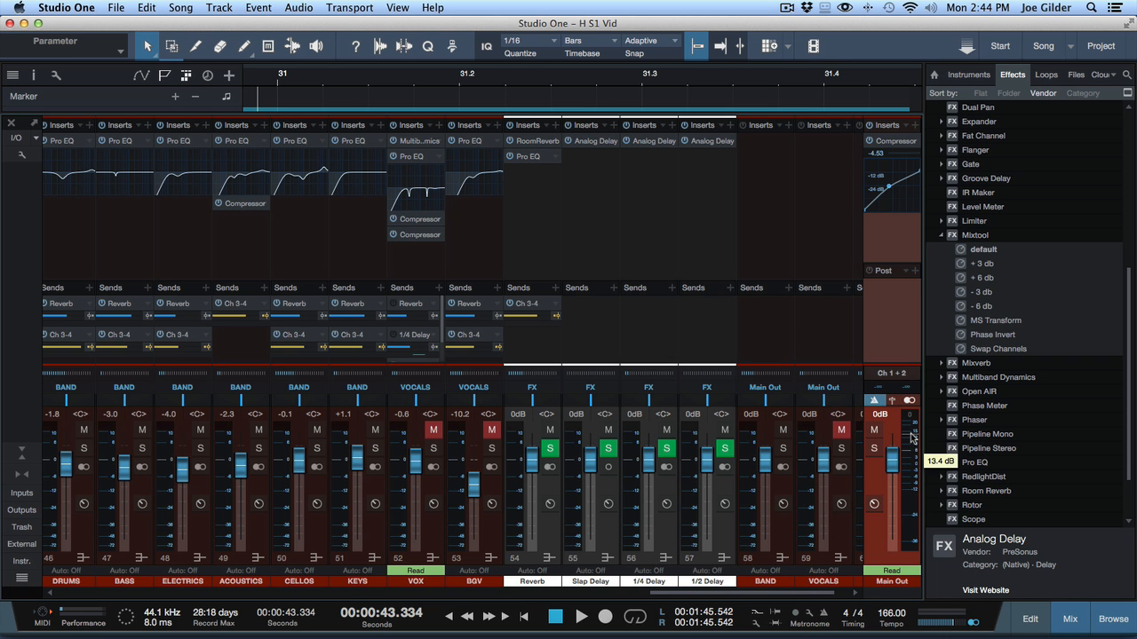
{"action": "right_click", "coordinate": [912, 436]}
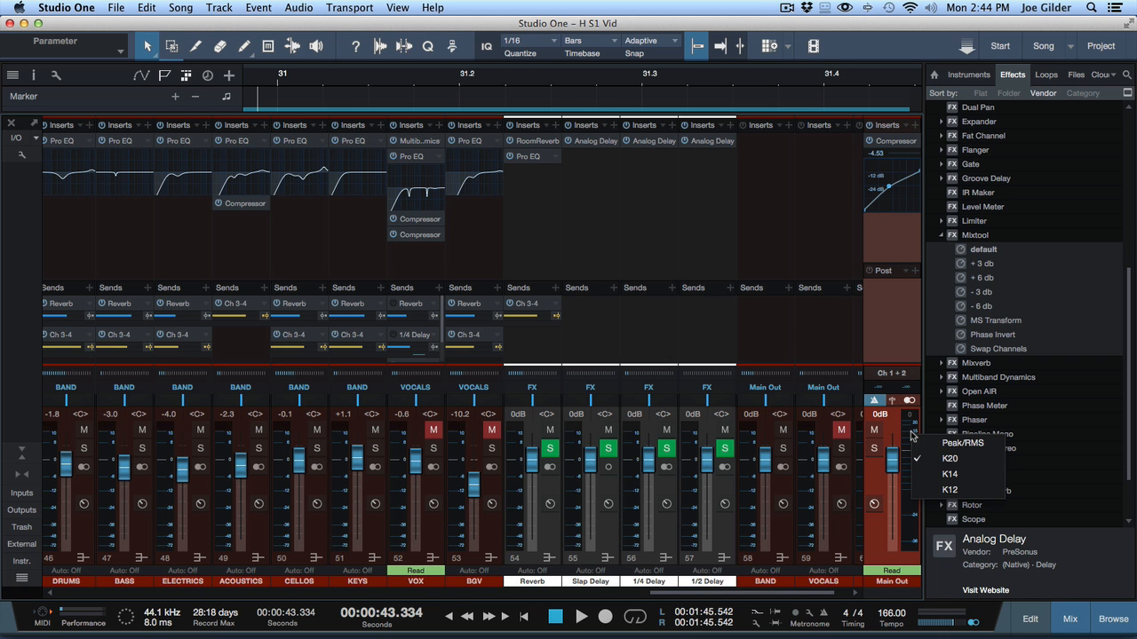
{"action": "left_click", "coordinate": [912, 436]}
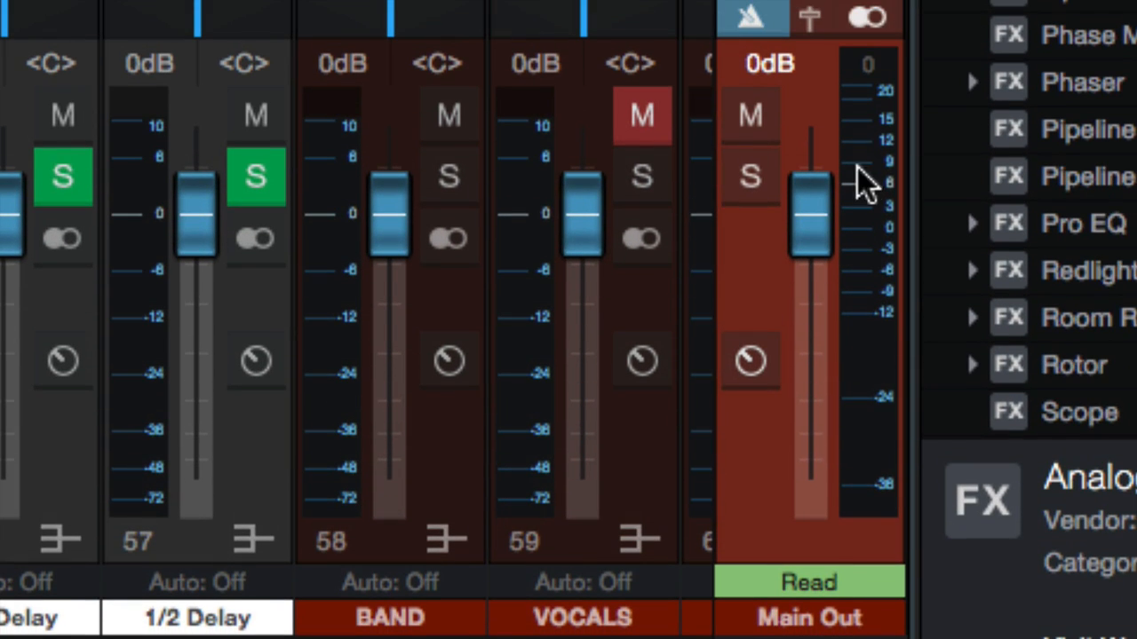
{"action": "right_click", "coordinate": [857, 111]}
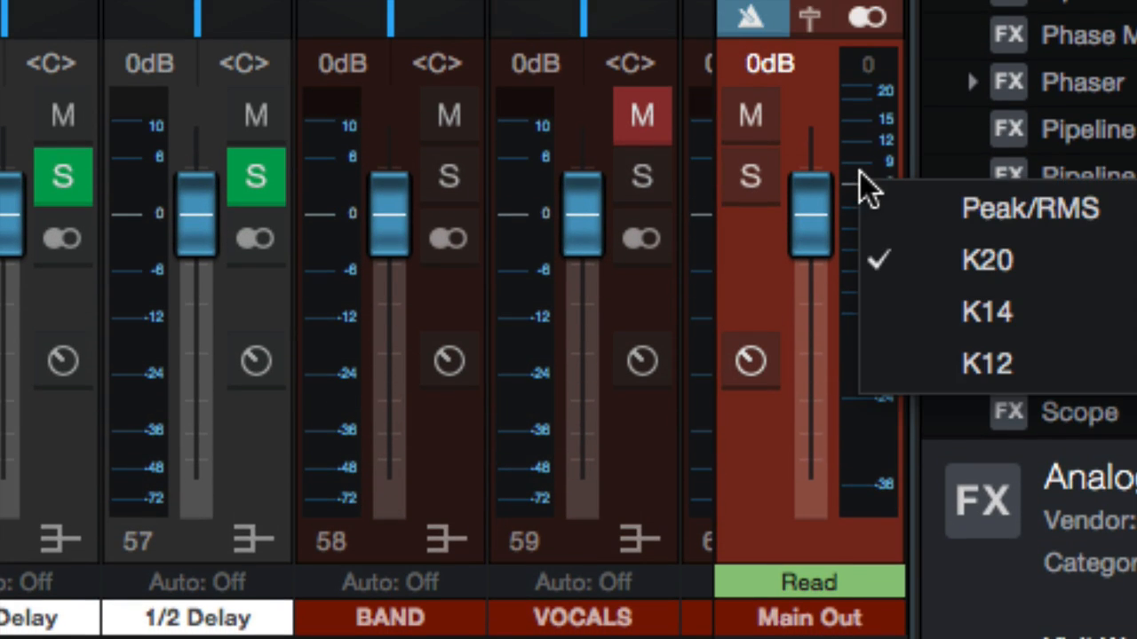
{"action": "left_click", "coordinate": [875, 149]}
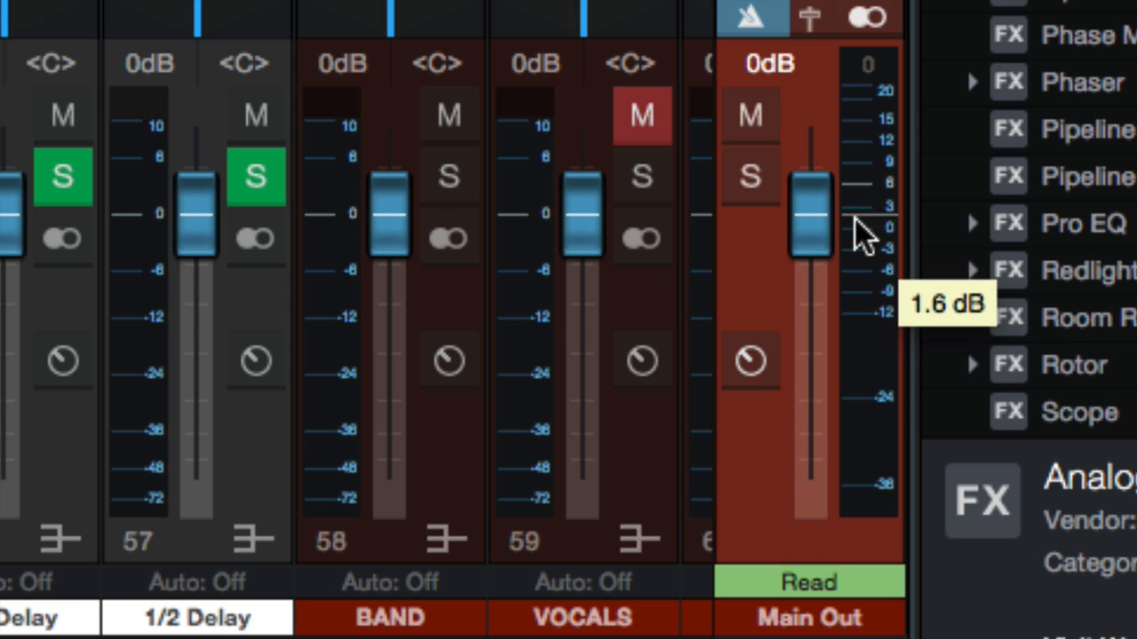
Step: Switch the main output meter to Peak/RMS metering
{"action": "right_click", "coordinate": [871, 254]}
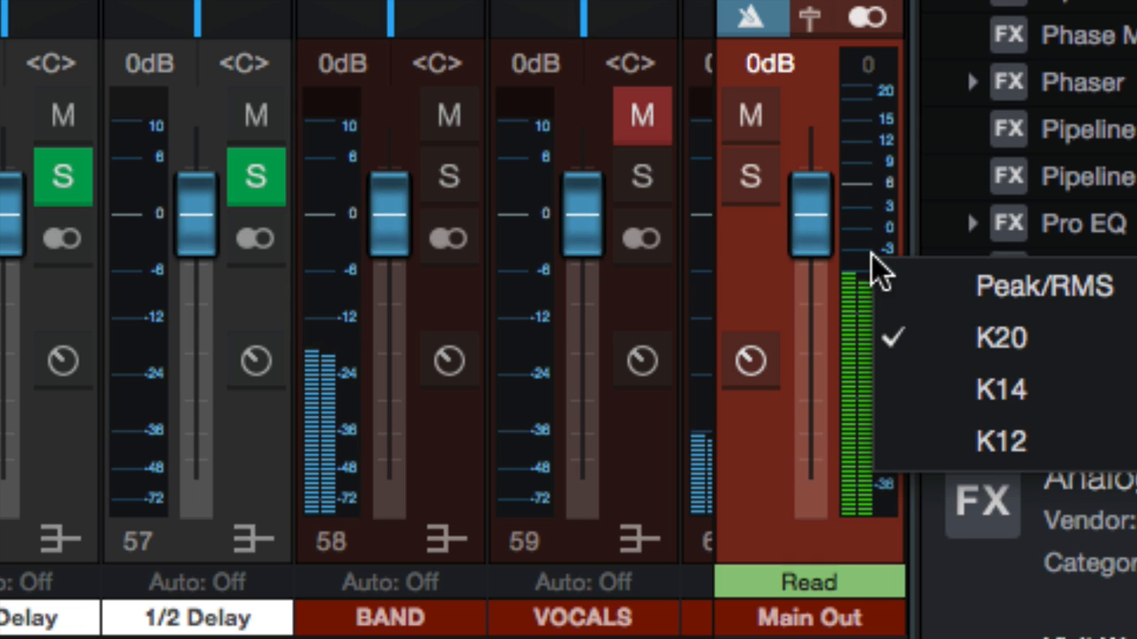
{"action": "left_click", "coordinate": [893, 286]}
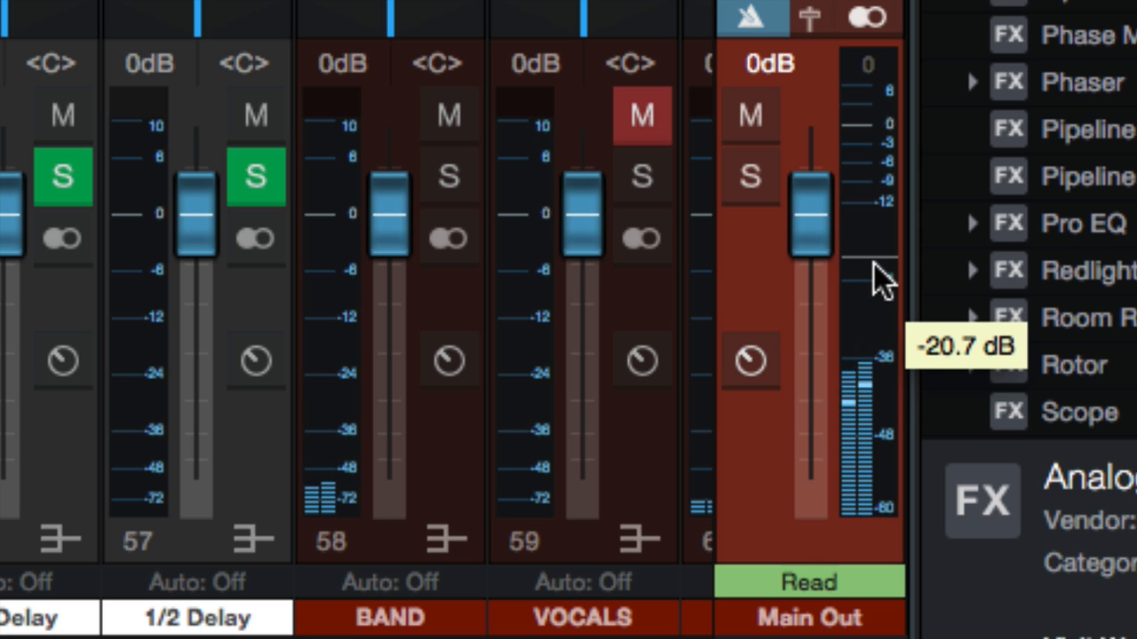
Step: Switch the main output meter back to K20 metering
{"action": "right_click", "coordinate": [872, 220]}
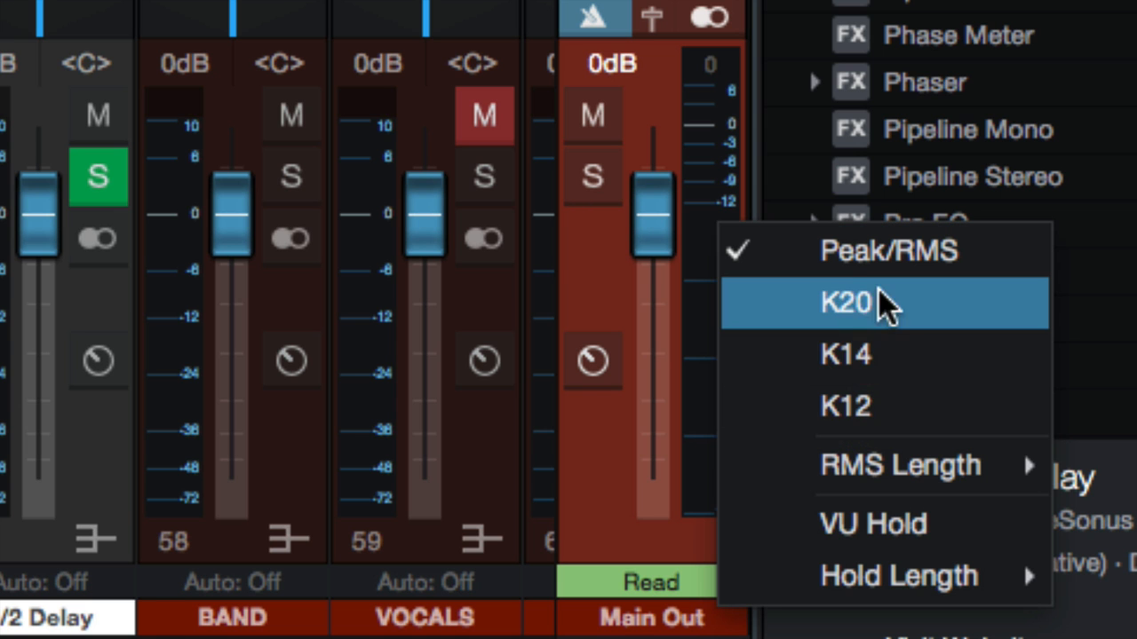
{"action": "left_click", "coordinate": [842, 323]}
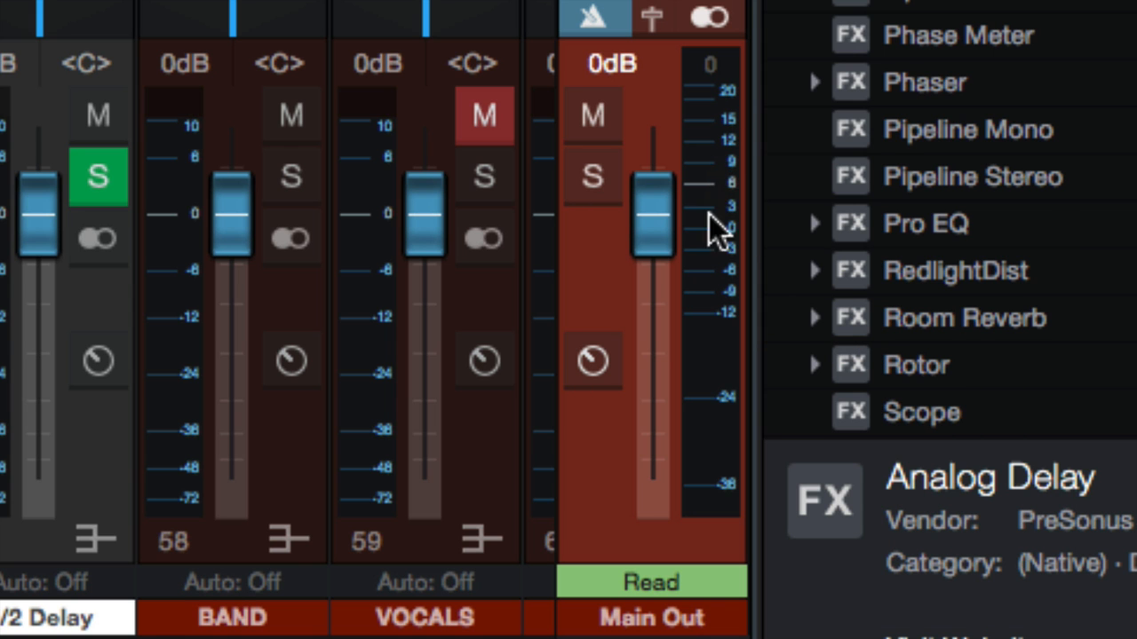
{"action": "mouse_move", "coordinate": [727, 223]}
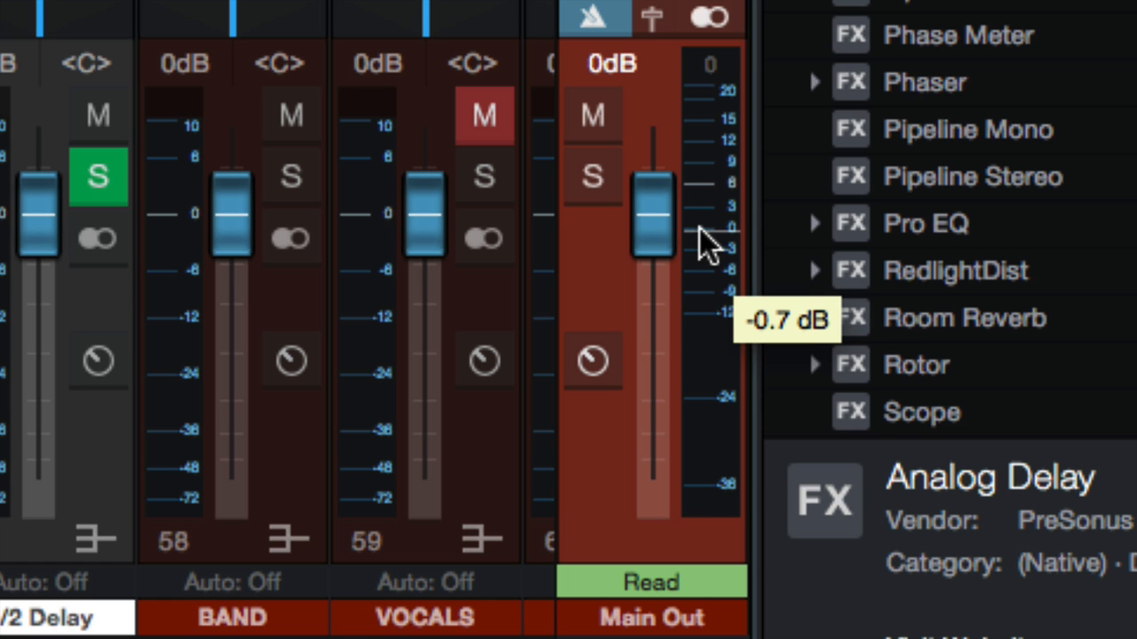
Step: Start playback and raise the BAND channel fader to +10 dB
{"action": "key", "text": "space"}
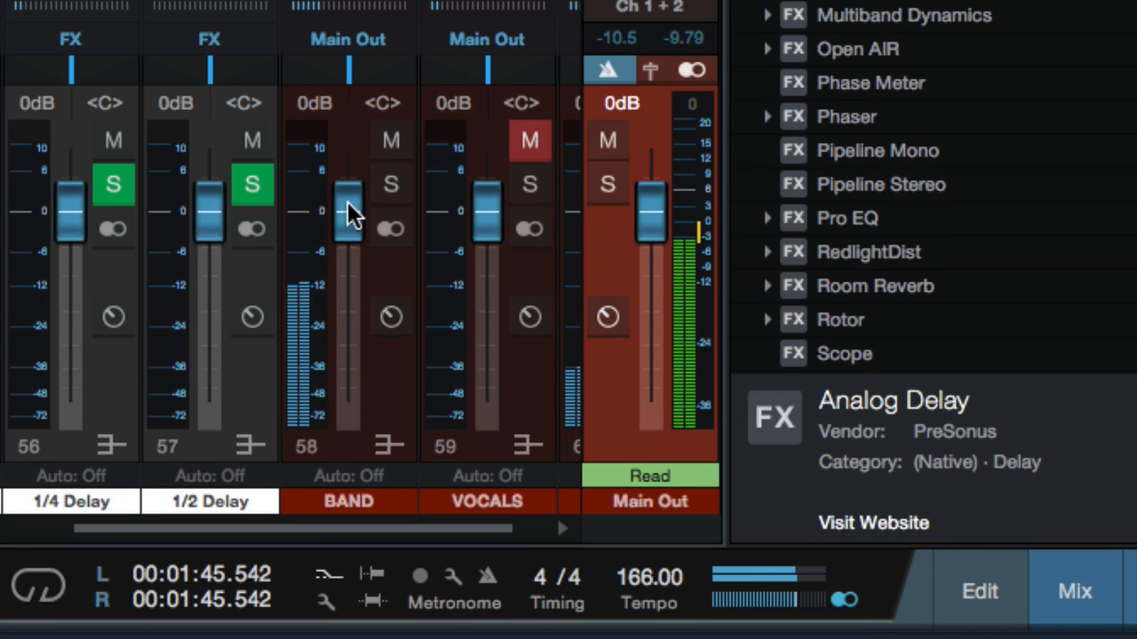
{"action": "left_click_drag", "start_coordinate": [351, 213], "coordinate": [351, 140]}
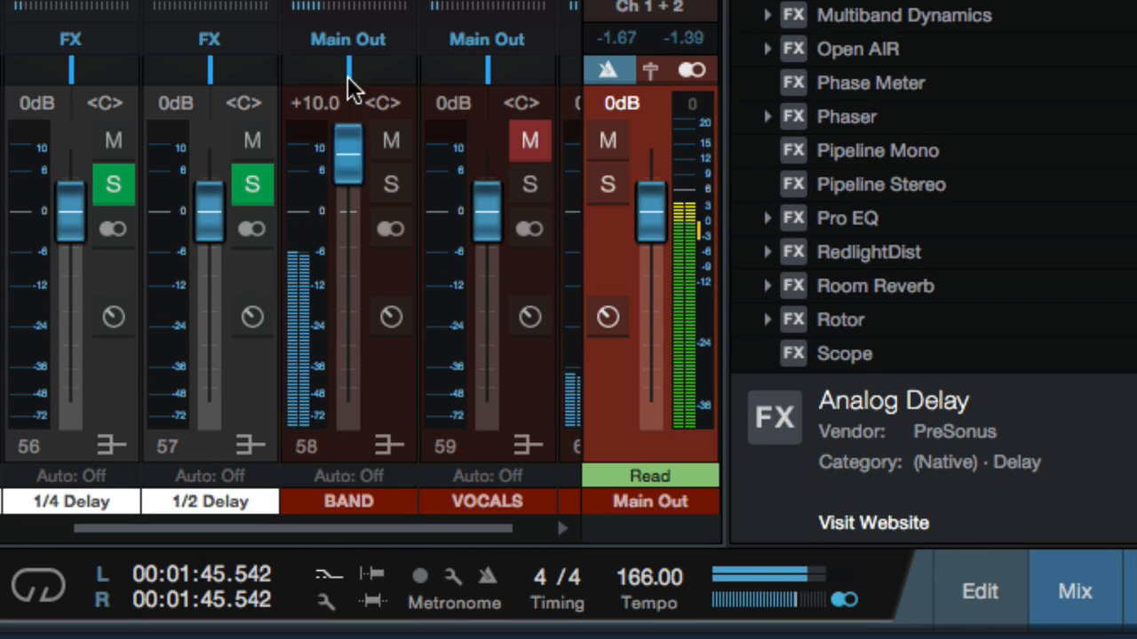
{"action": "mouse_move", "coordinate": [686, 215]}
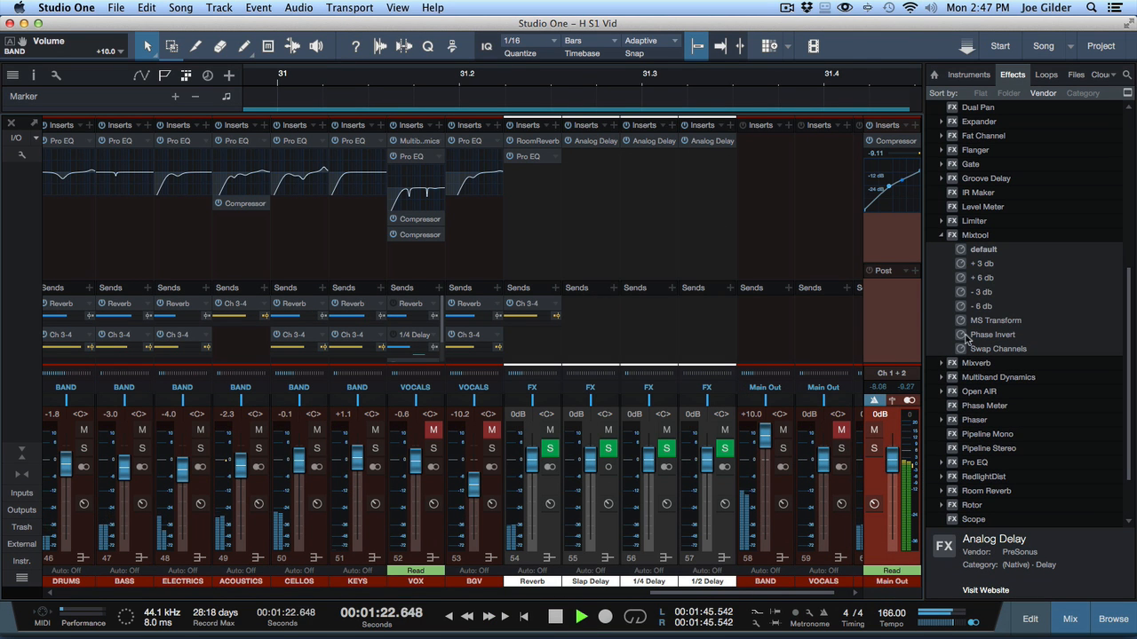
Step: Add the Mixtool '+6 db' preset as an insert on the BAND channel
{"action": "left_click_drag", "start_coordinate": [981, 280], "coordinate": [760, 191]}
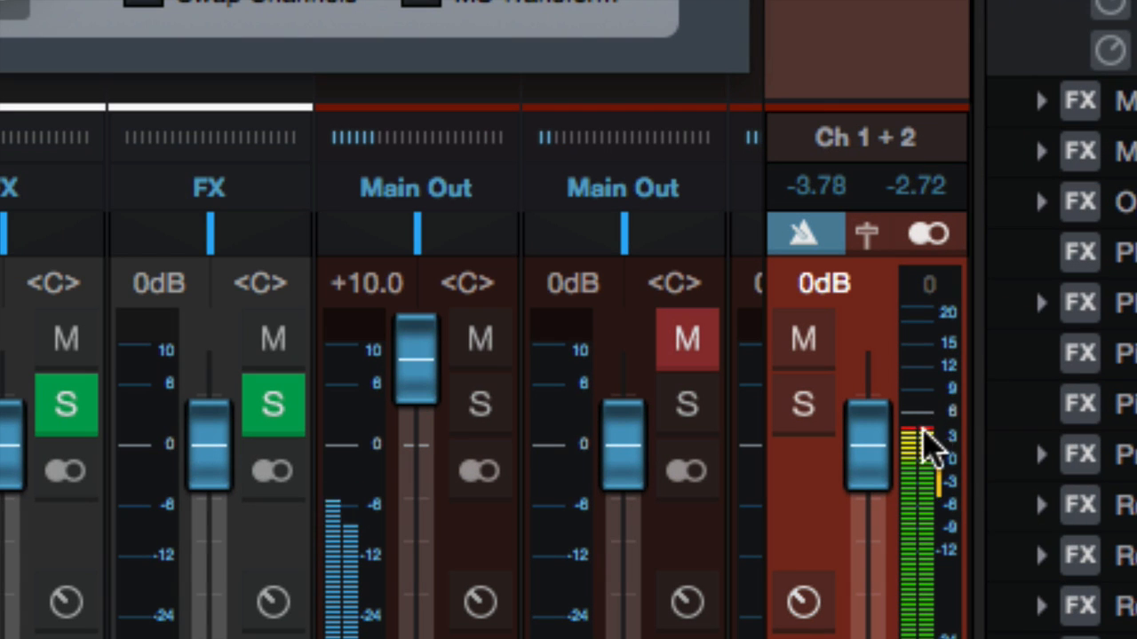
{"action": "mouse_move", "coordinate": [928, 434]}
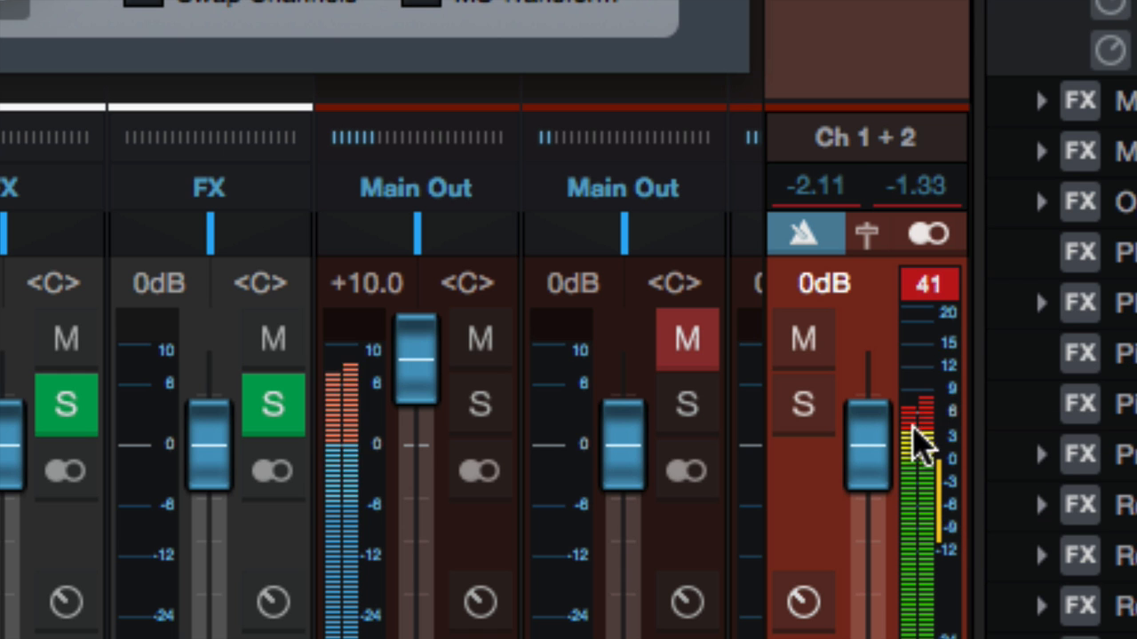
Step: Reset the main output meter's clip indicator and close the Mixtool window
{"action": "left_click", "coordinate": [937, 286]}
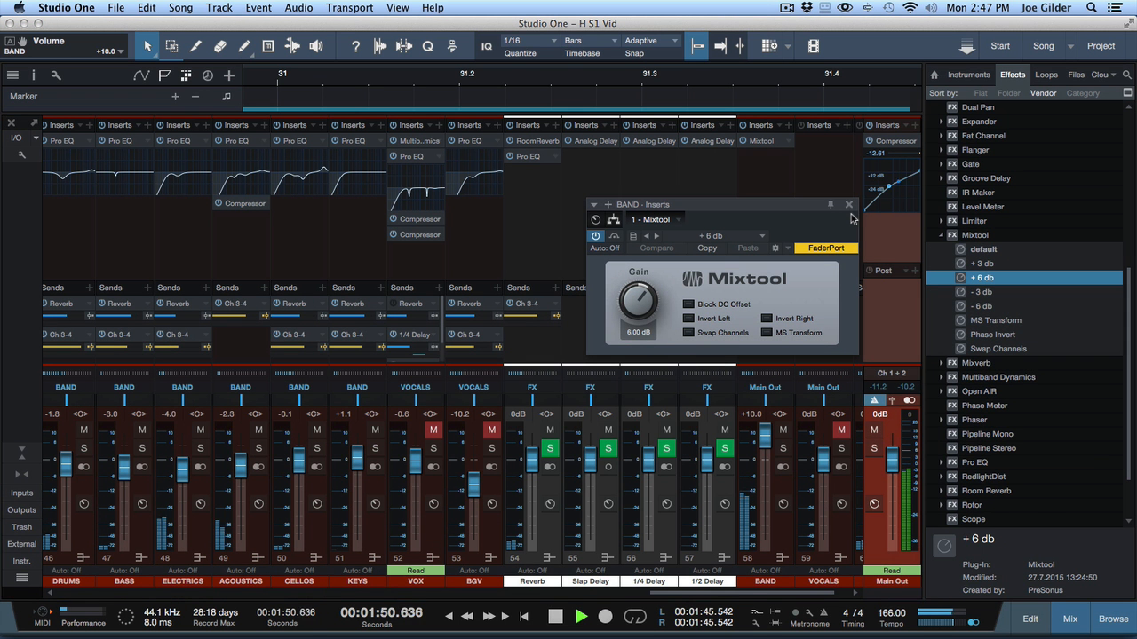
{"action": "left_click", "coordinate": [850, 205]}
Step: Reset the BAND channel fader to 0 dB
{"action": "left_click", "coordinate": [781, 272]}
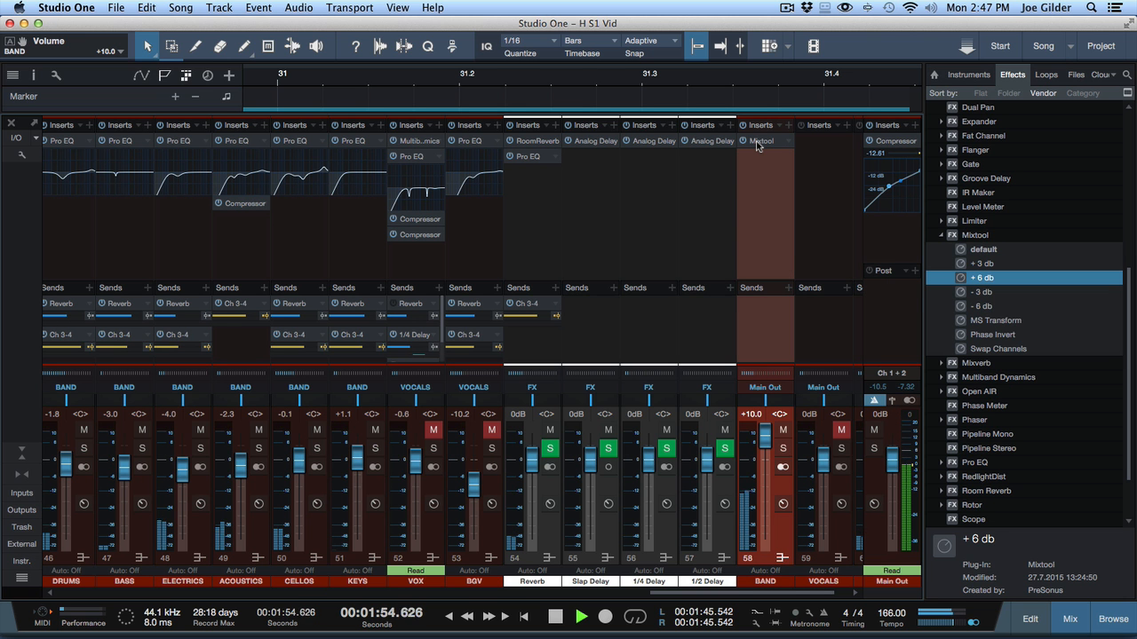
{"action": "left_click", "coordinate": [770, 436], "text": "alt"}
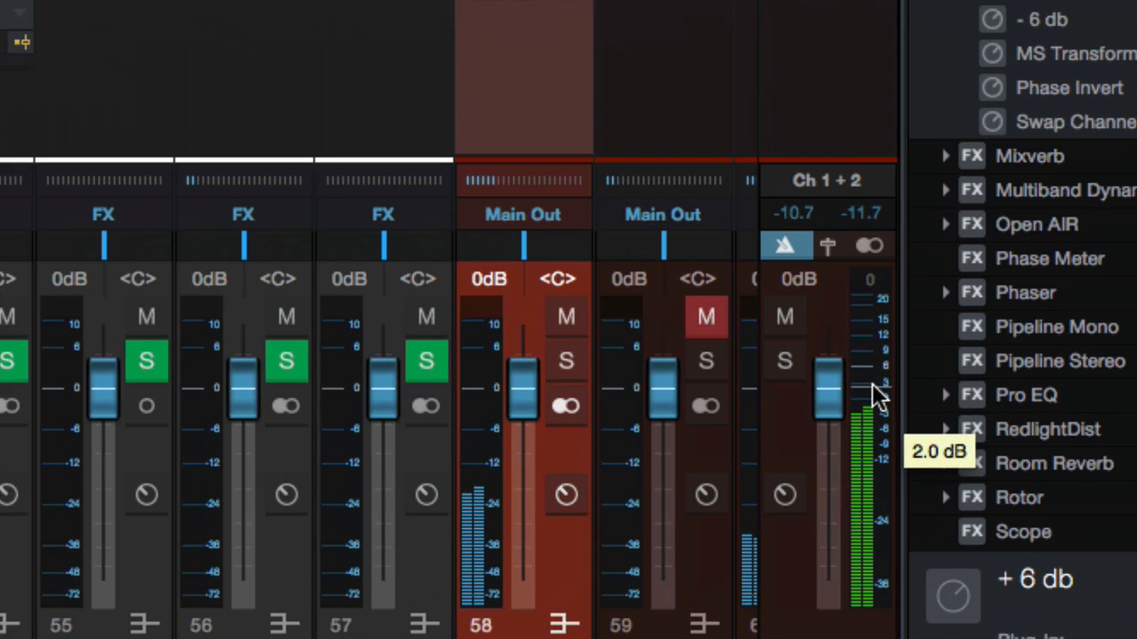
Step: Try to switch the main output meter to Peak/RMS metering
{"action": "right_click", "coordinate": [874, 377]}
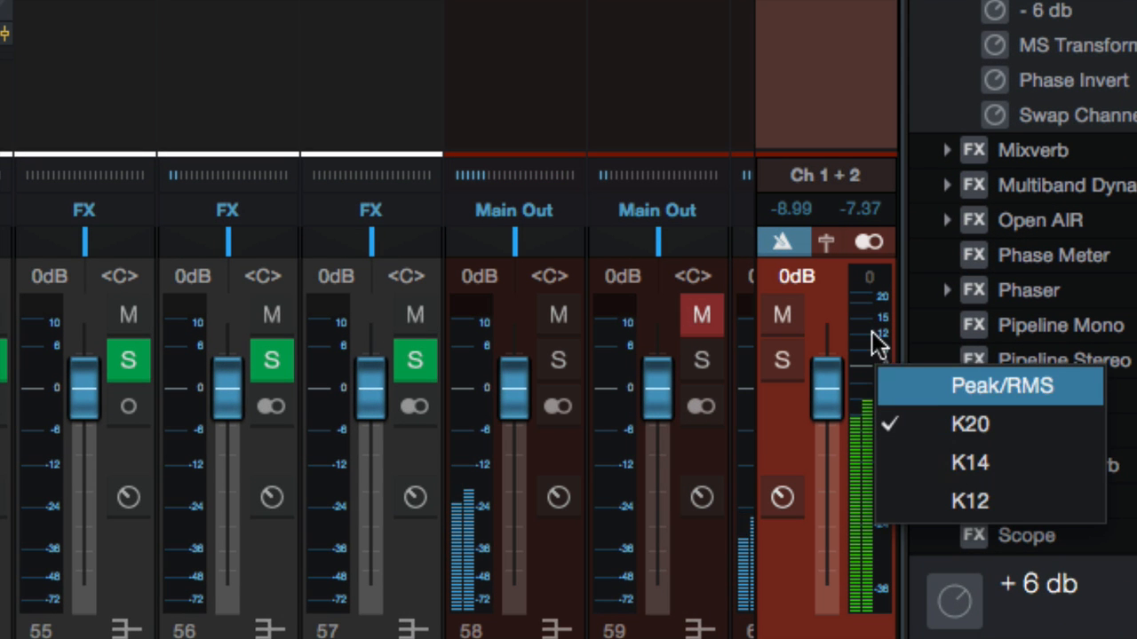
{"action": "left_click", "coordinate": [884, 383]}
{"action": "right_click", "coordinate": [871, 394]}
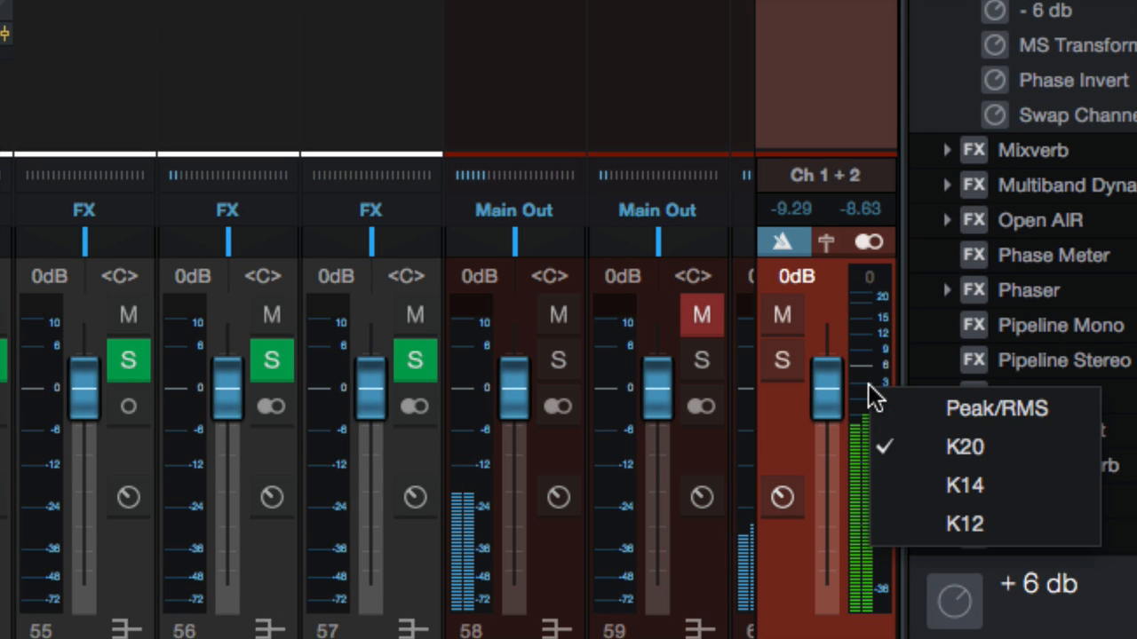
{"action": "left_click", "coordinate": [855, 341]}
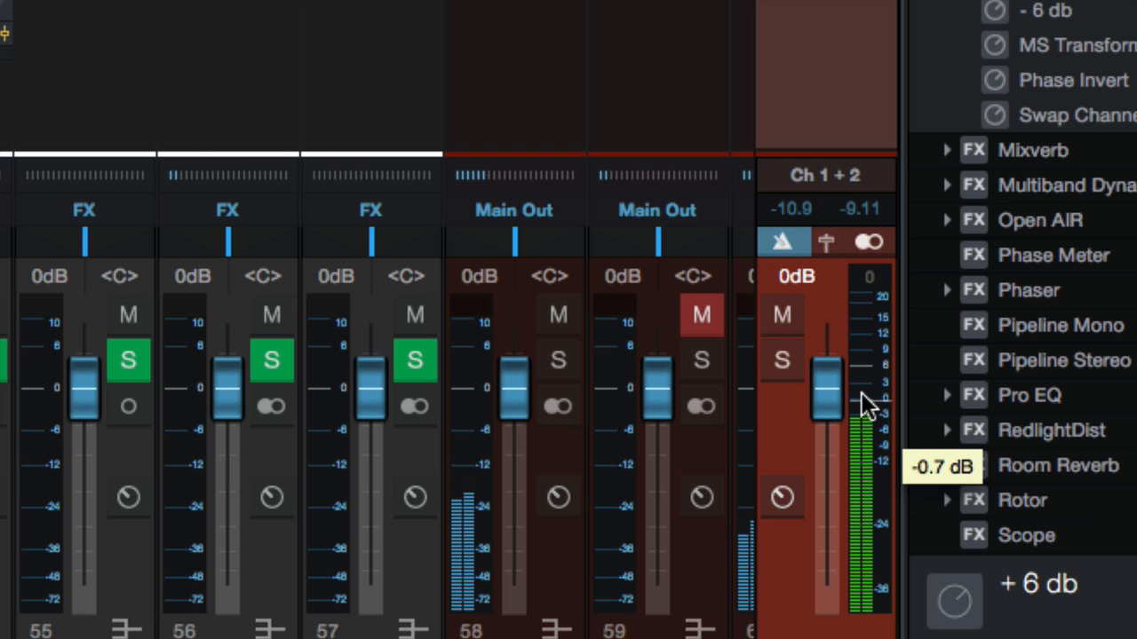
Step: Switch the main output meter to Peak/RMS metering
{"action": "right_click", "coordinate": [868, 327]}
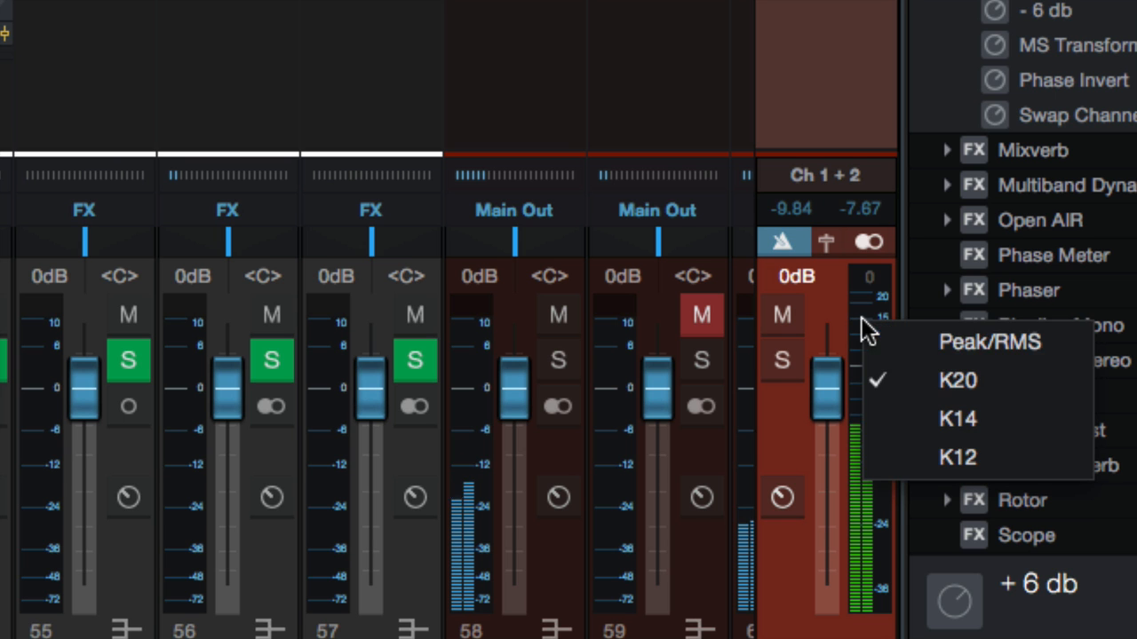
{"action": "left_click", "coordinate": [930, 347]}
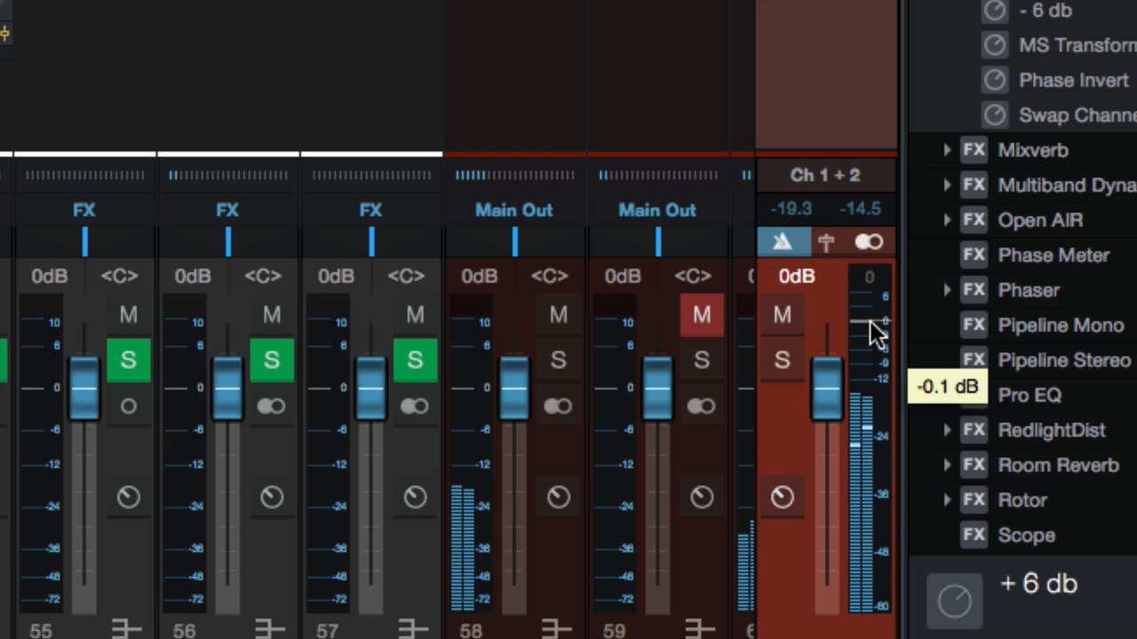
Step: Switch the main output meter to K20 metering
{"action": "right_click", "coordinate": [865, 402]}
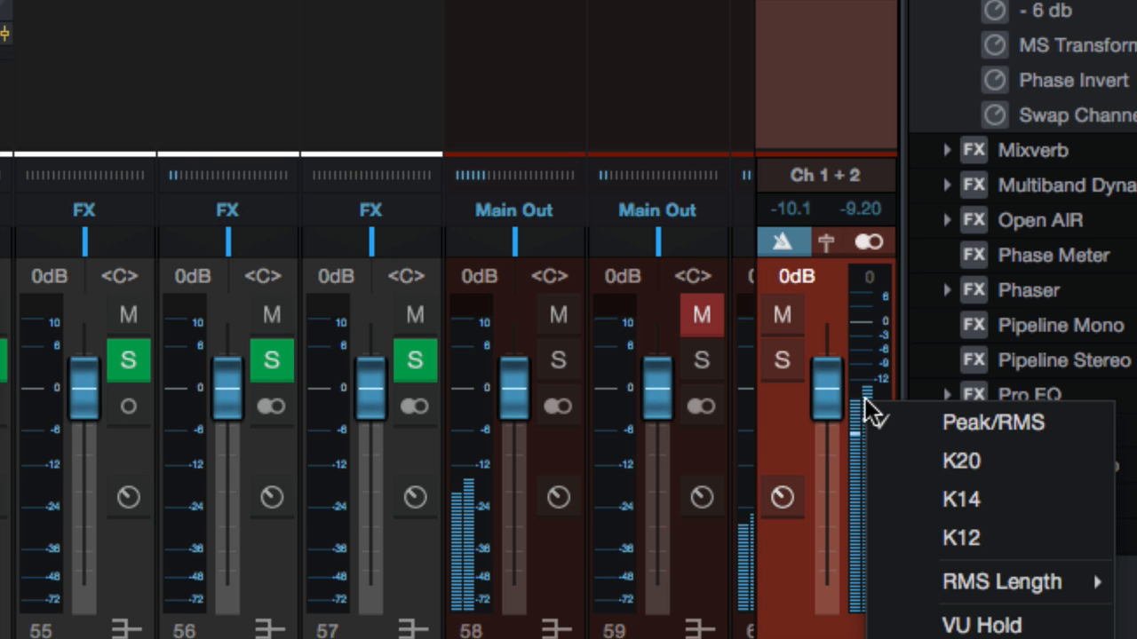
{"action": "left_click", "coordinate": [955, 463]}
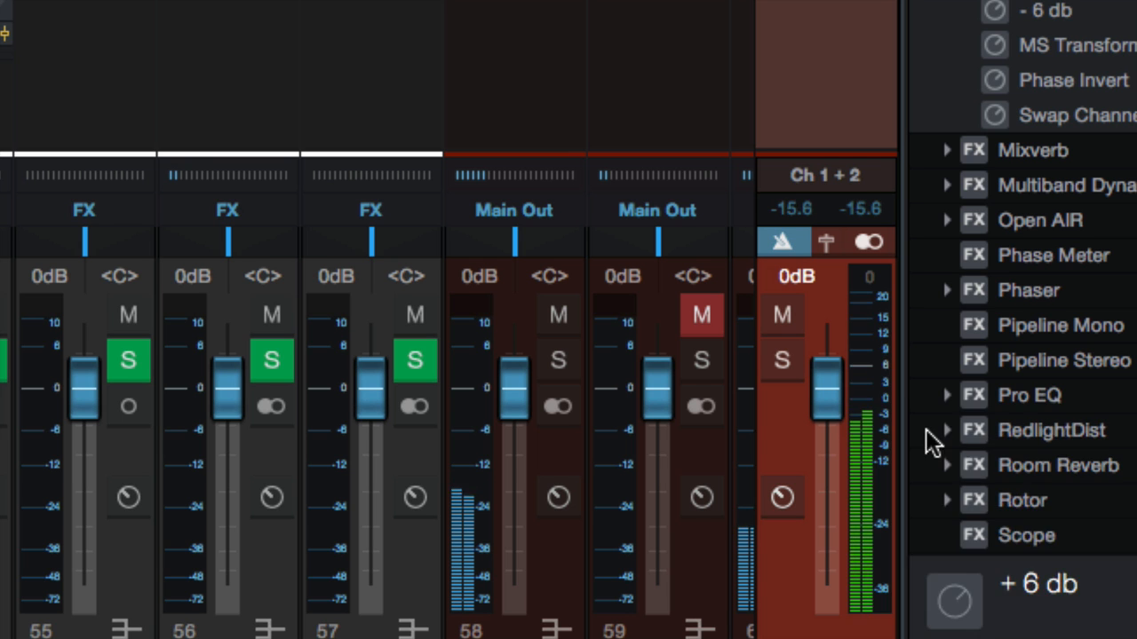
Step: Switch the main output meter to K14 metering
{"action": "right_click", "coordinate": [875, 392]}
{"action": "left_click", "coordinate": [936, 487]}
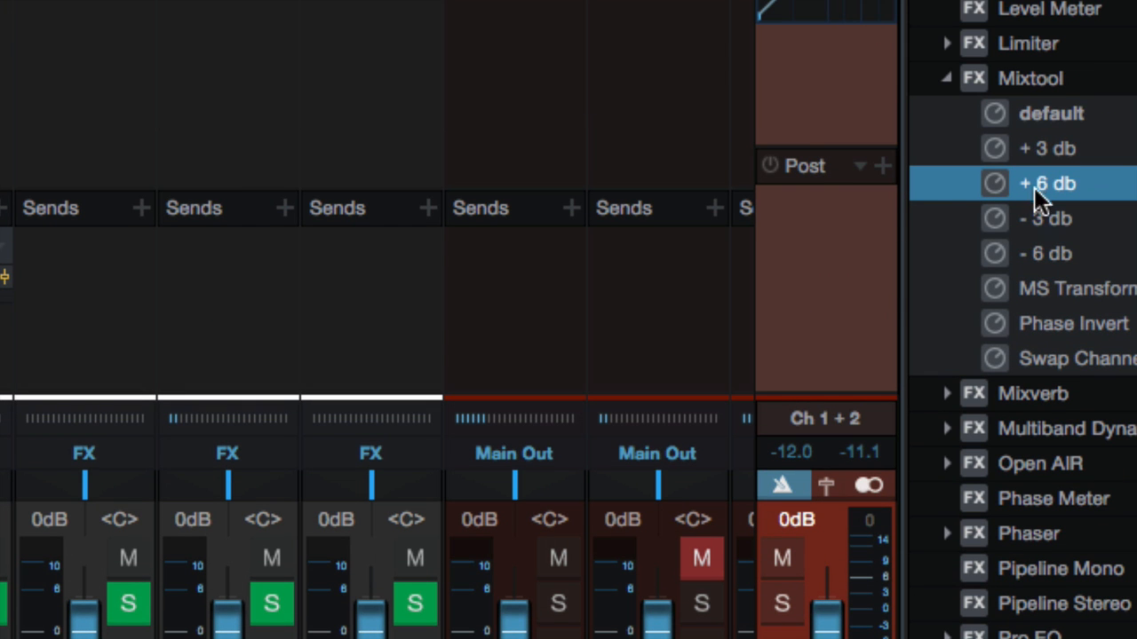
Step: Add a default Mixtool and then a Limiter to the Main Out post-fader insert slots
{"action": "left_click_drag", "start_coordinate": [1039, 119], "coordinate": [824, 238]}
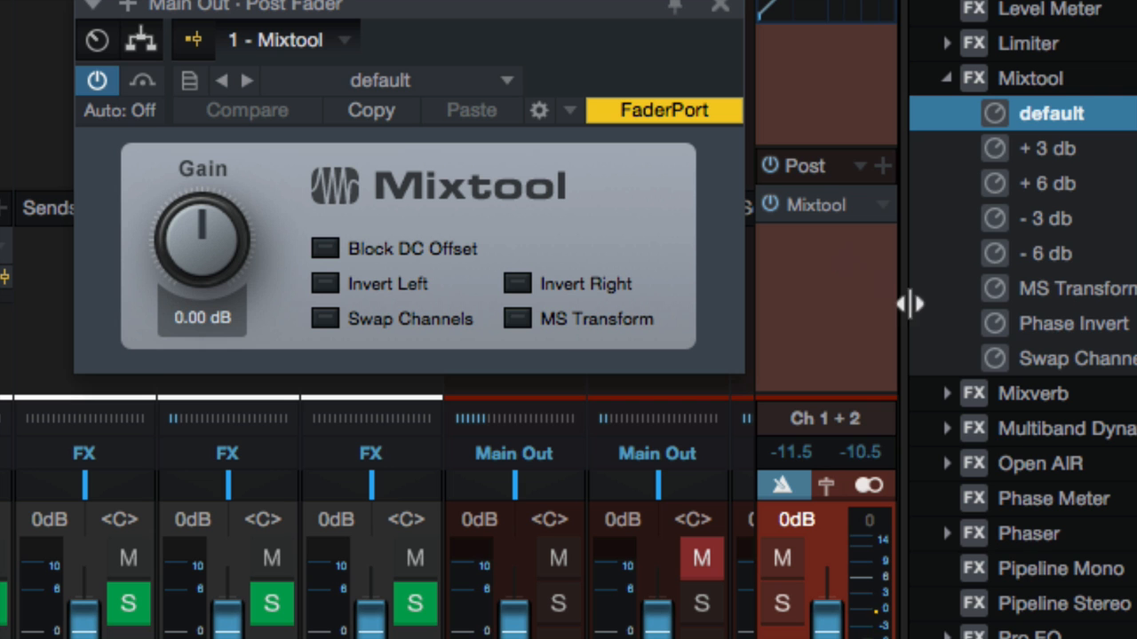
{"action": "left_click_drag", "start_coordinate": [1020, 48], "coordinate": [784, 275]}
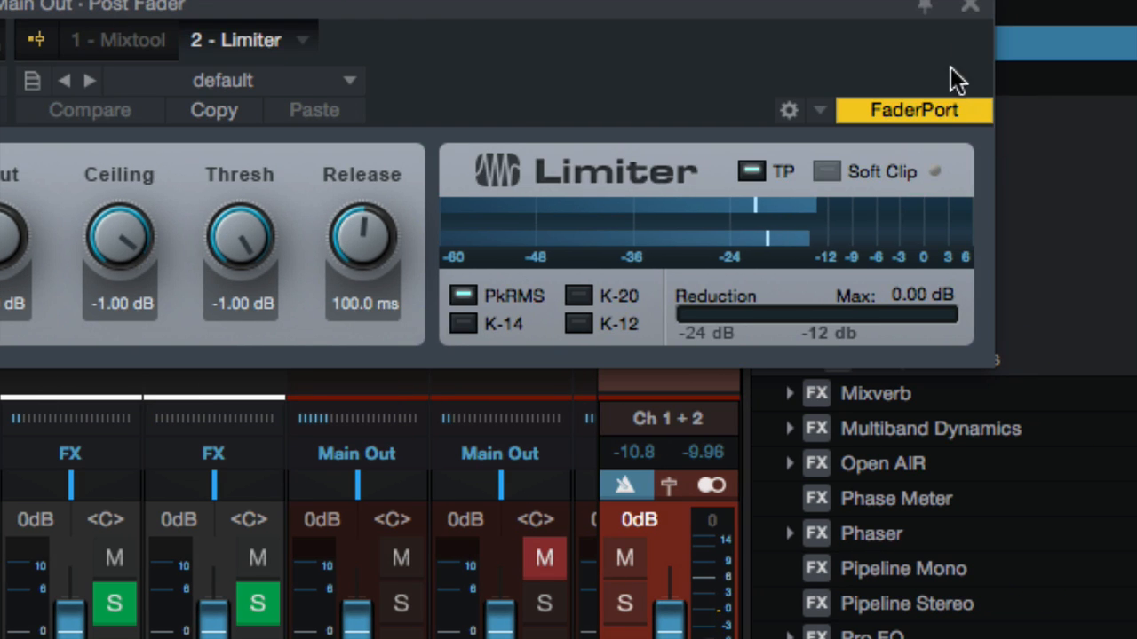
Step: Close the plug-in window and reopen the Mixtool on the Main Out post-fader inserts
{"action": "left_click", "coordinate": [973, 13]}
{"action": "left_click", "coordinate": [677, 205]}
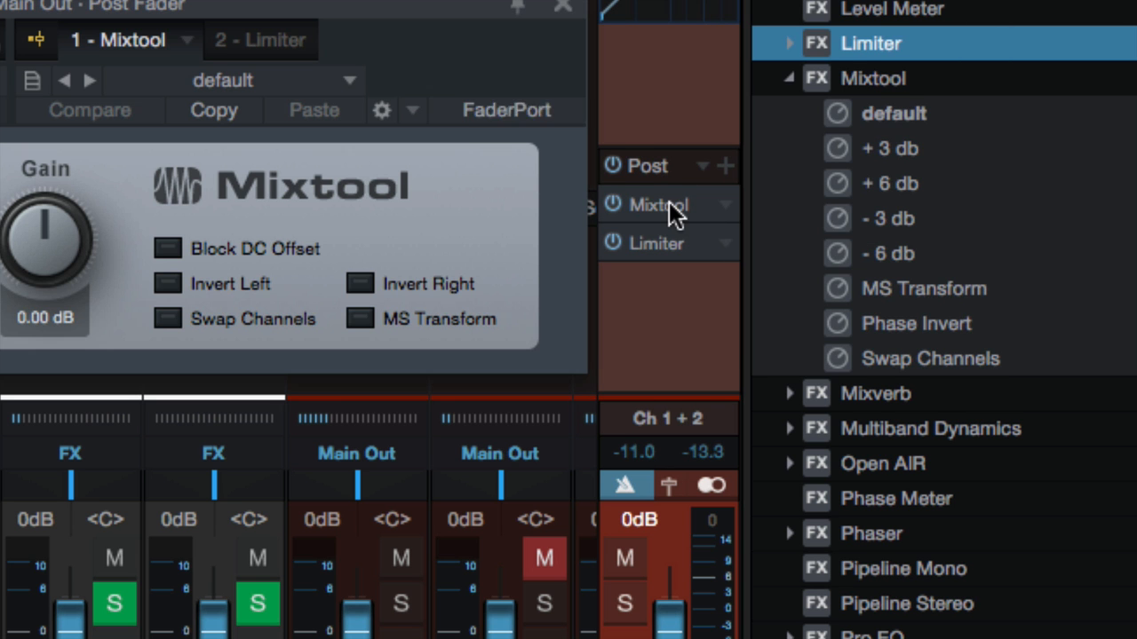
Step: Reposition the Mixtool window and raise the Mixtool Gain to 24.00 dB
{"action": "left_click_drag", "start_coordinate": [373, 34], "coordinate": [419, 165]}
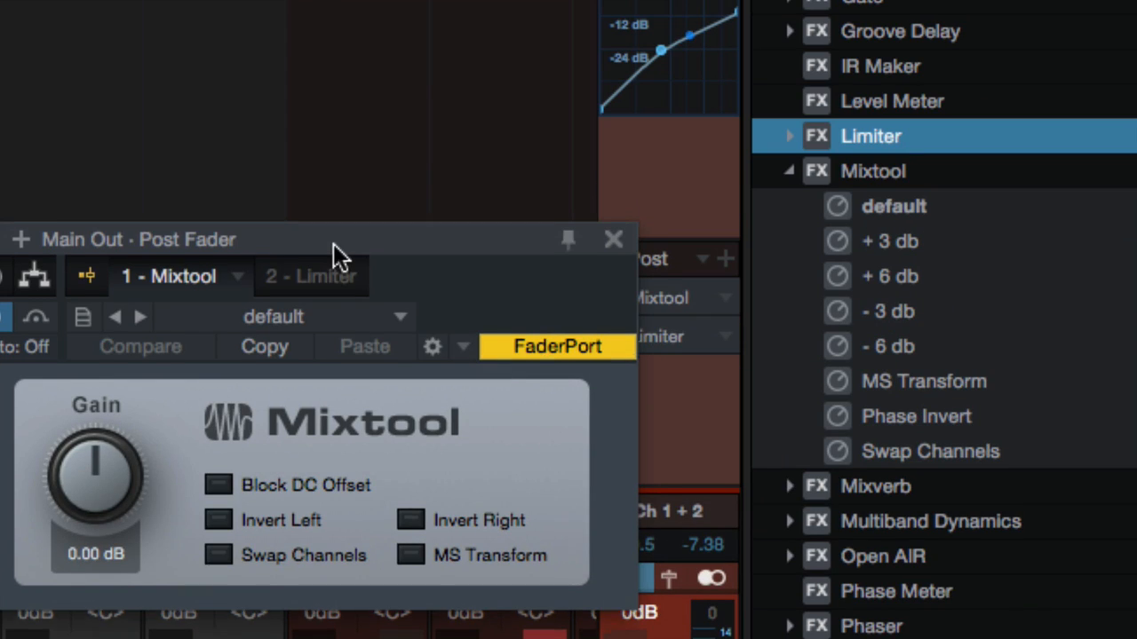
{"action": "left_click_drag", "start_coordinate": [334, 255], "coordinate": [360, 445]}
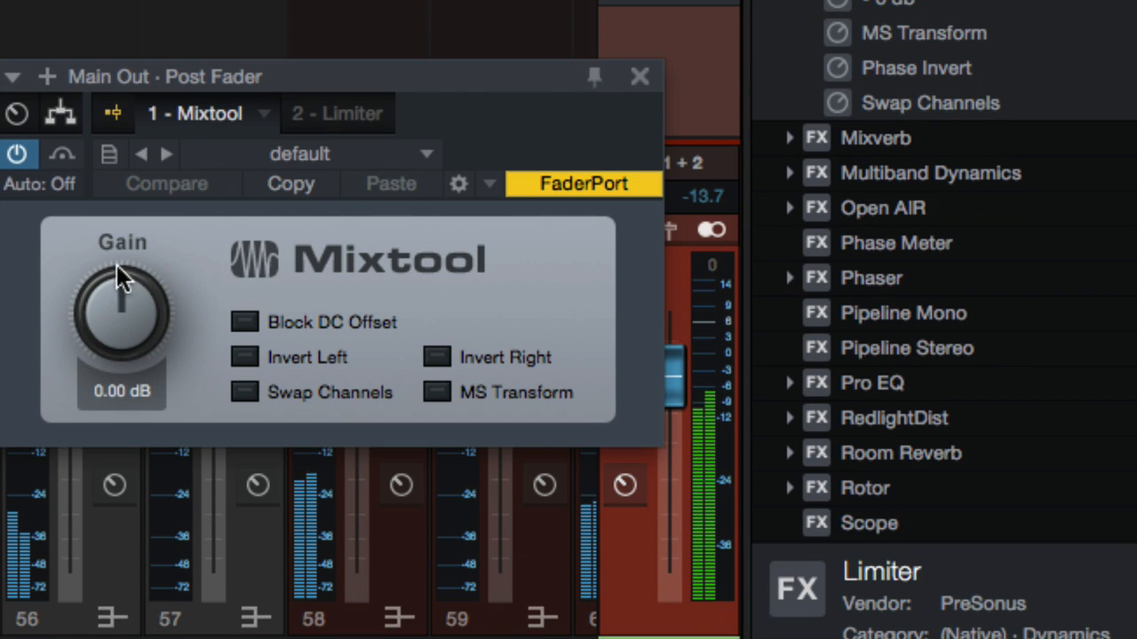
{"action": "left_click_drag", "start_coordinate": [121, 337], "coordinate": [115, 266]}
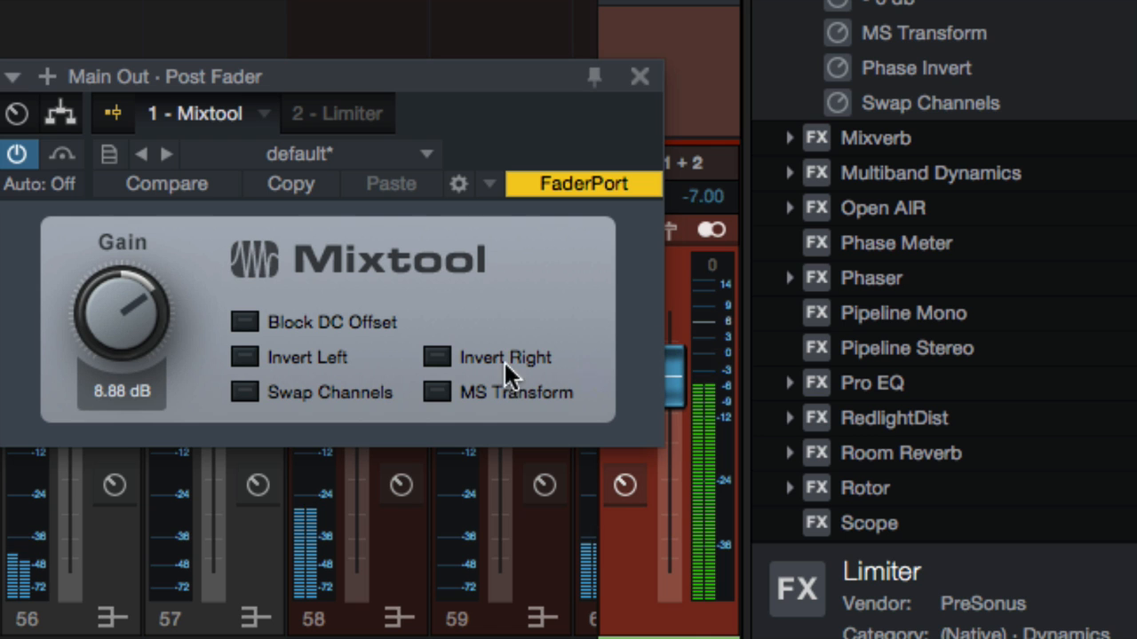
{"action": "left_click_drag", "start_coordinate": [150, 335], "coordinate": [143, 161]}
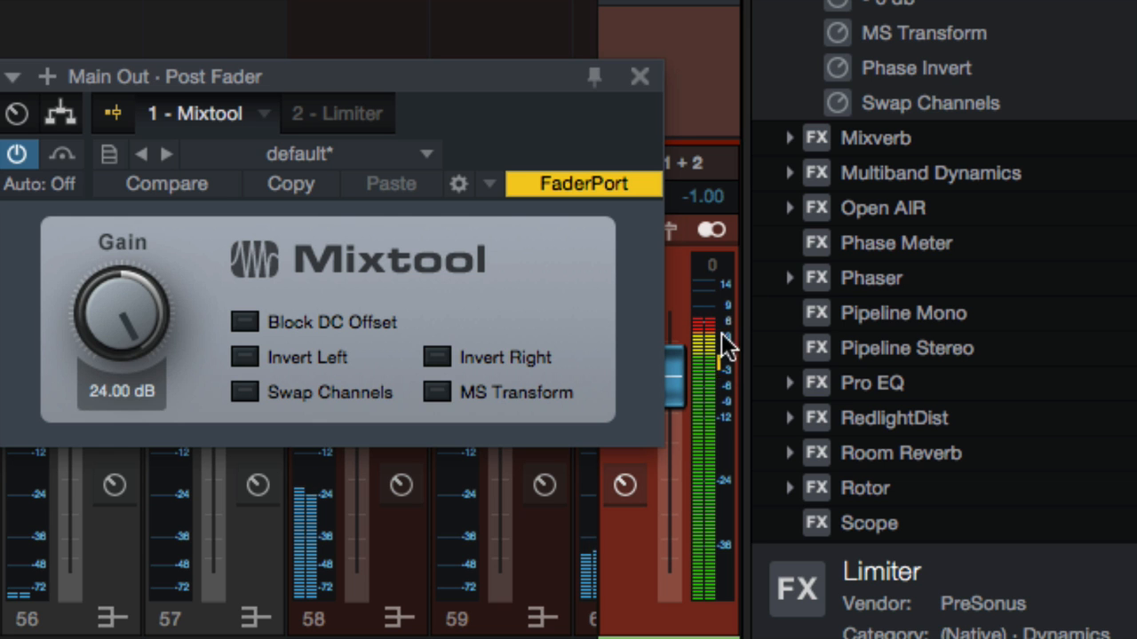
Step: Open the Limiter in the same insert window and set its meter to K-14
{"action": "left_click", "coordinate": [348, 112]}
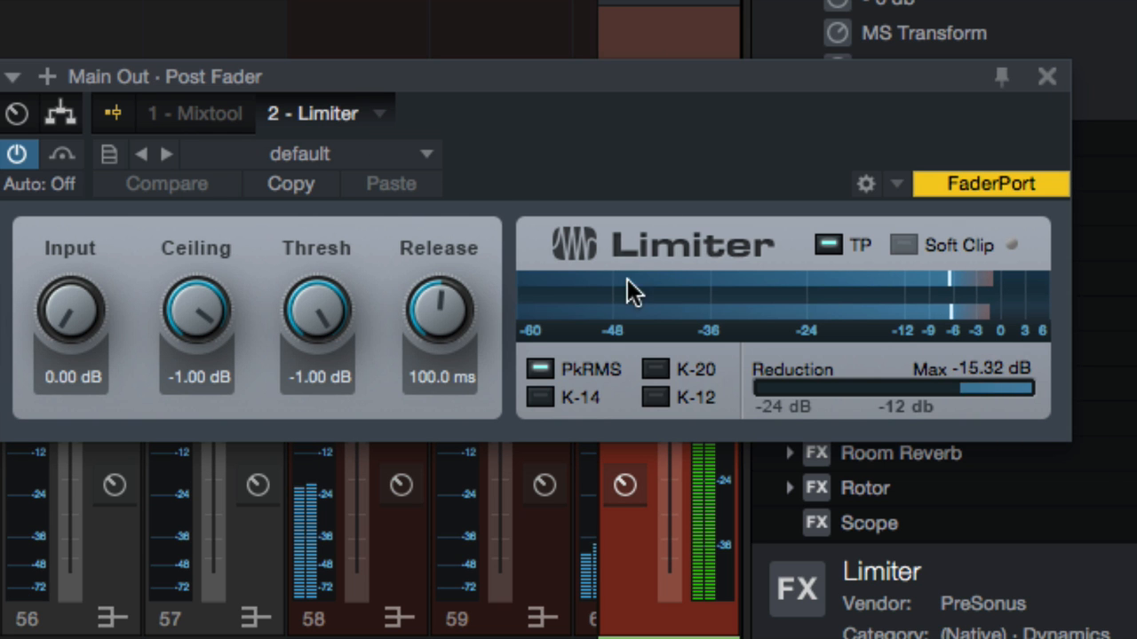
{"action": "left_click", "coordinate": [563, 396]}
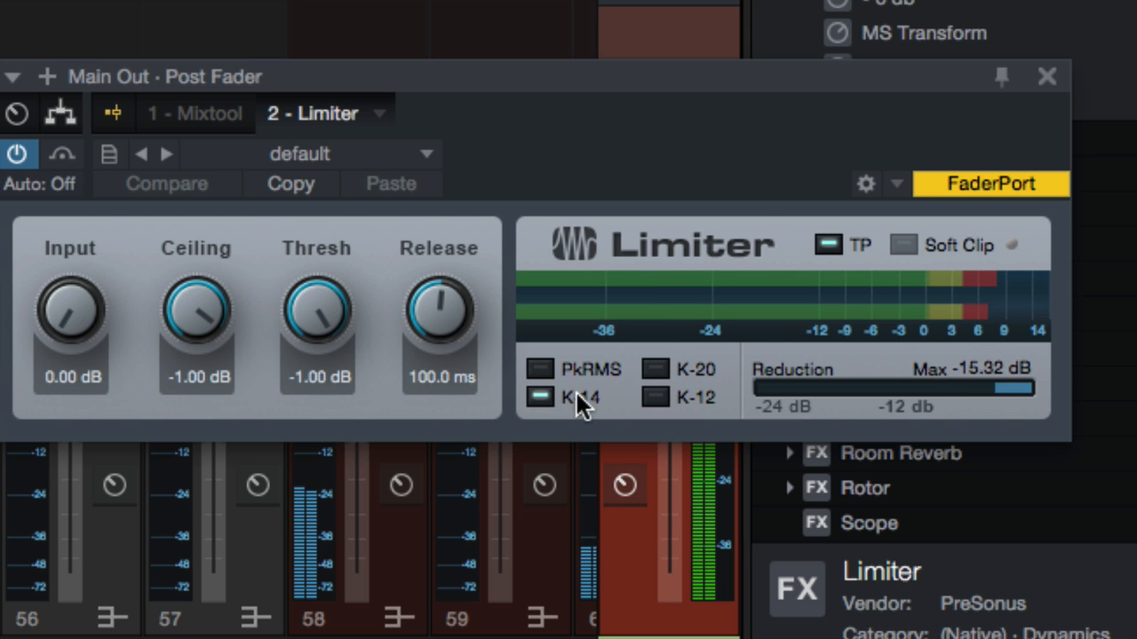
Step: Bypass the Mixtool and return to the Limiter
{"action": "left_click", "coordinate": [201, 113]}
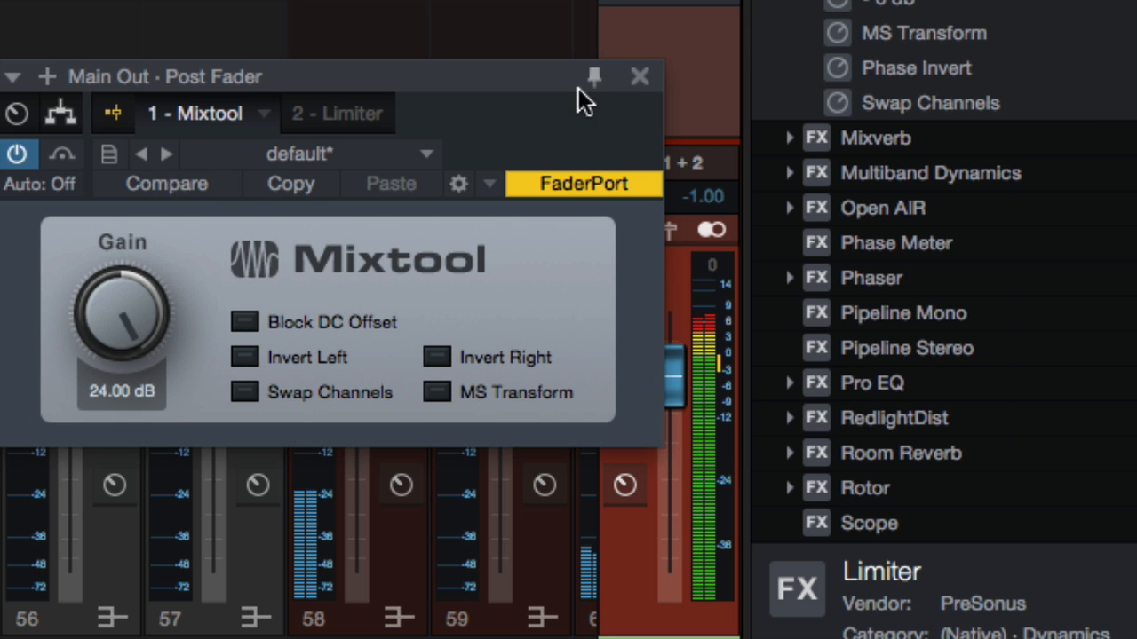
{"action": "left_click", "coordinate": [16, 154]}
{"action": "left_click", "coordinate": [340, 98]}
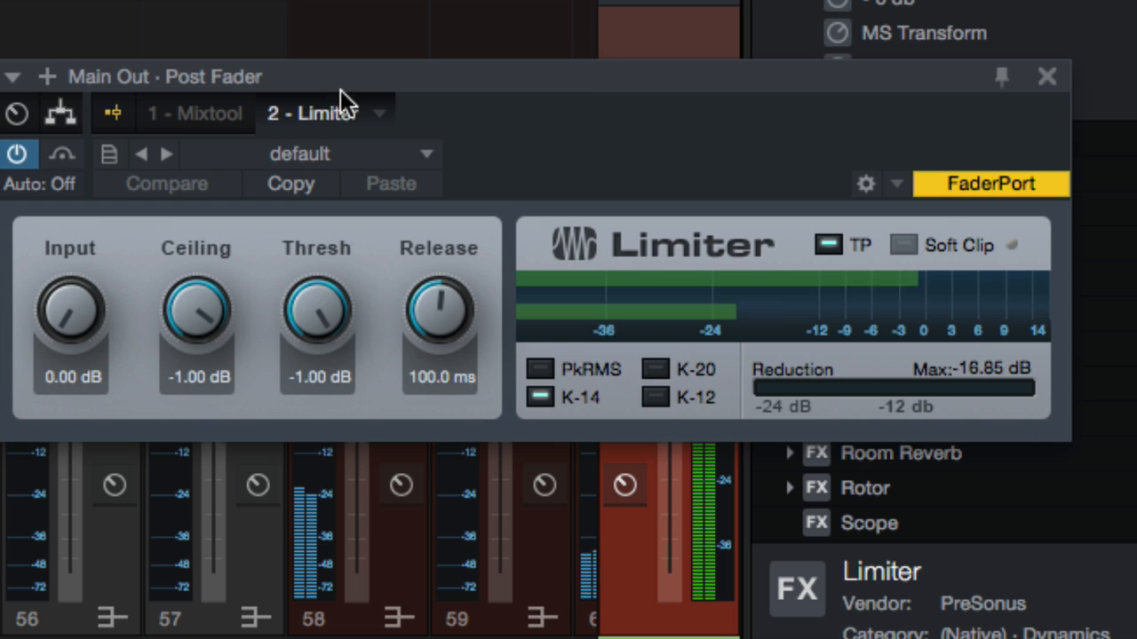
Step: Raise the Limiter's Input gain to 18.00 dB, resetting the gain reduction Max readout along the way
{"action": "left_click_drag", "start_coordinate": [72, 322], "coordinate": [76, 117]}
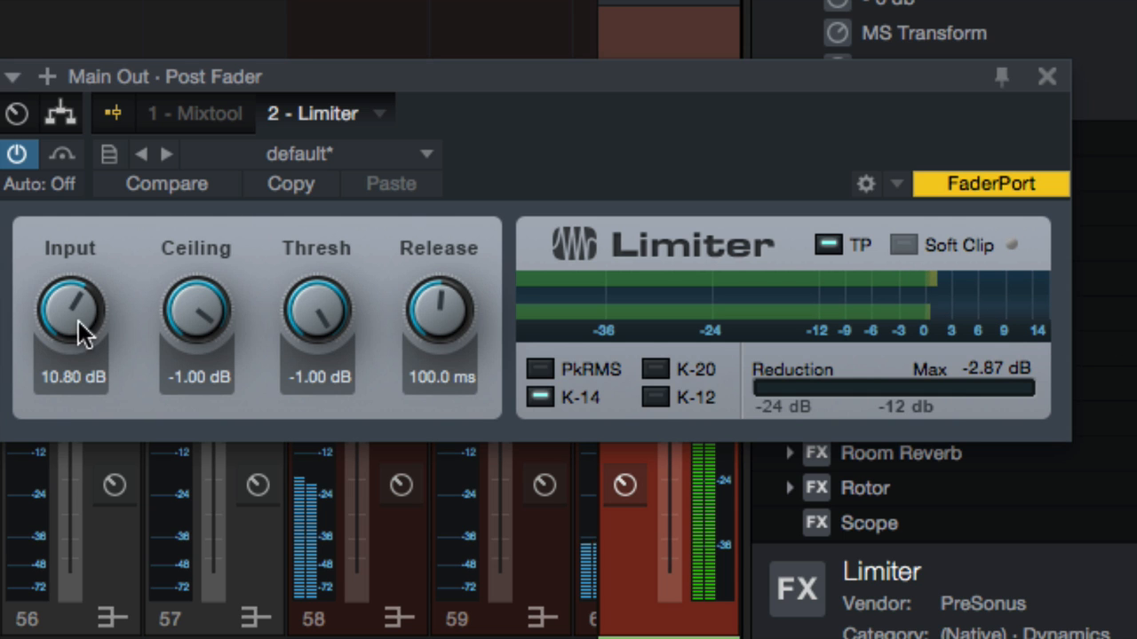
{"action": "left_click_drag", "start_coordinate": [75, 297], "coordinate": [75, 280]}
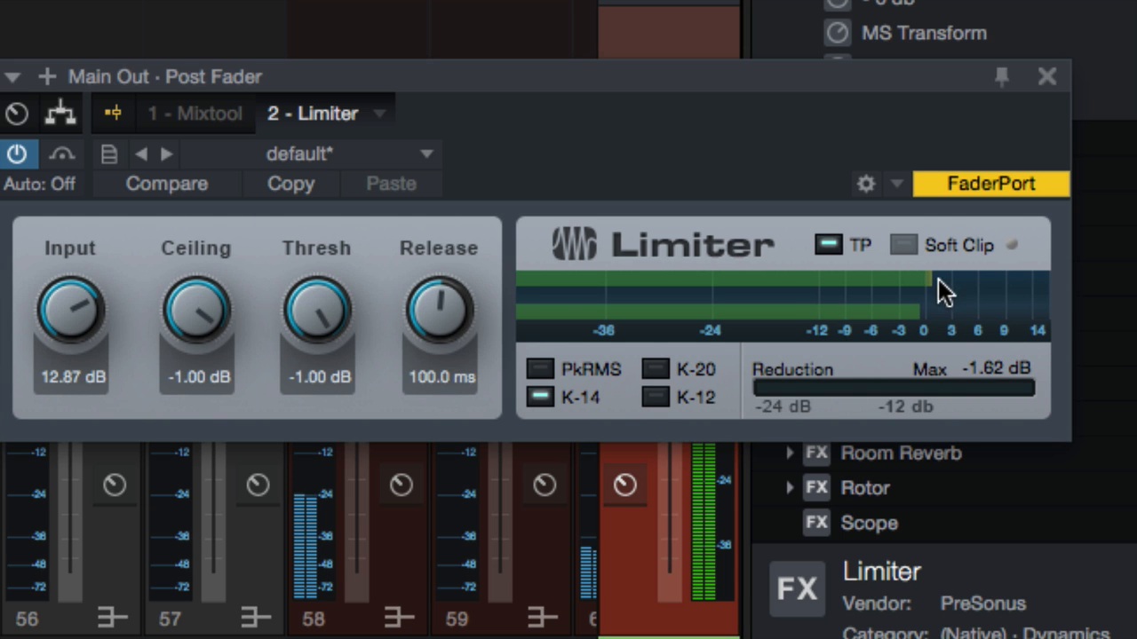
{"action": "mouse_move", "coordinate": [927, 282]}
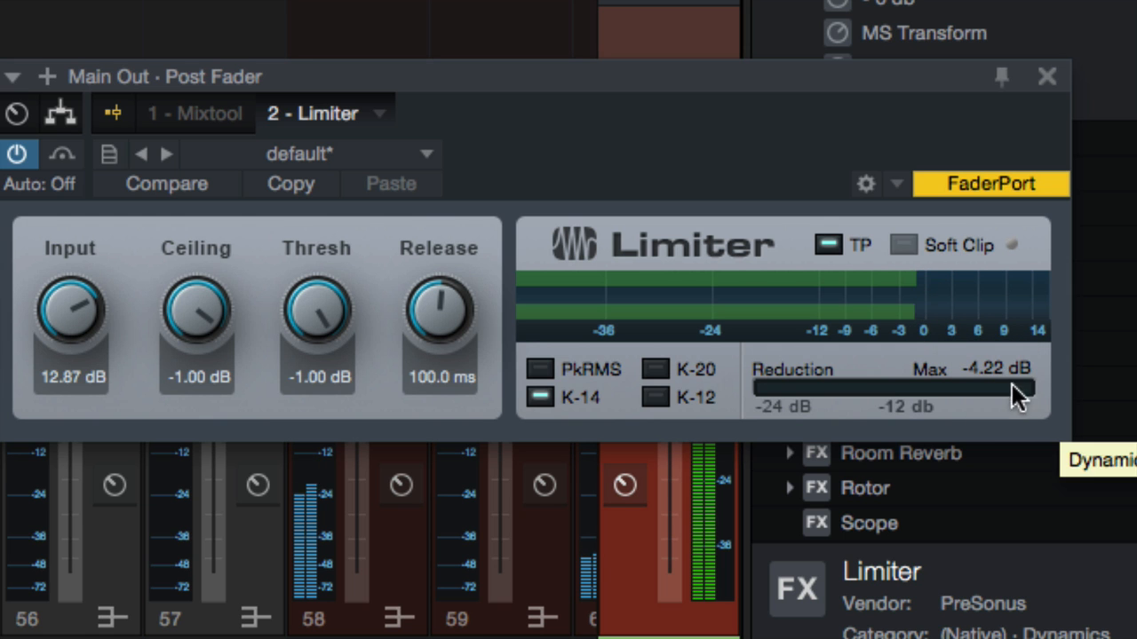
{"action": "left_click_drag", "start_coordinate": [57, 305], "coordinate": [50, 250]}
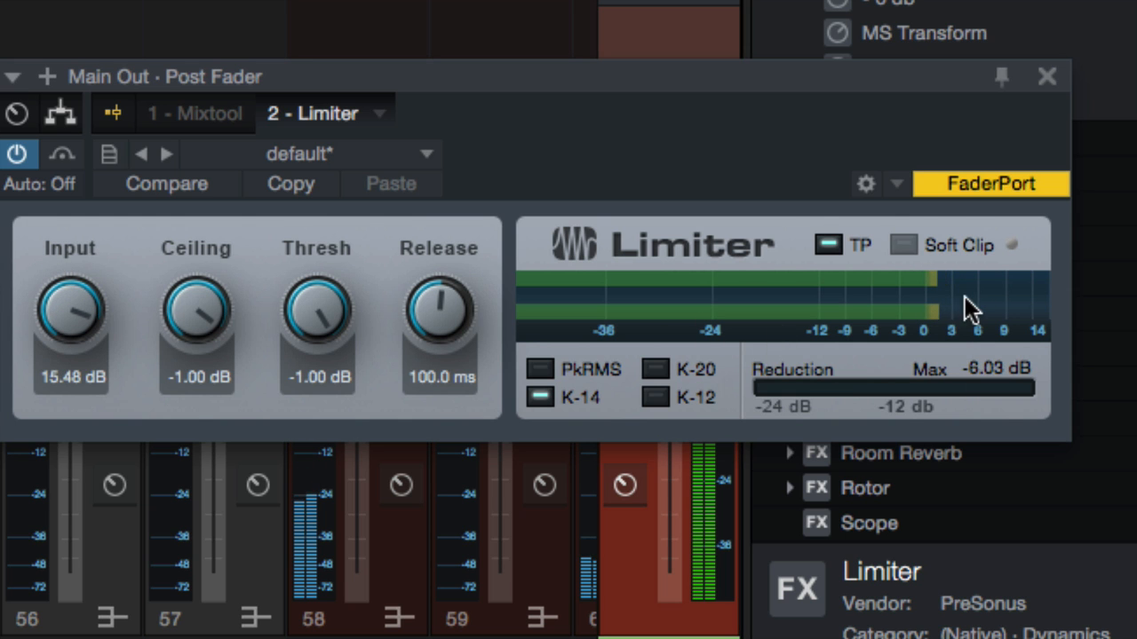
{"action": "mouse_move", "coordinate": [964, 296]}
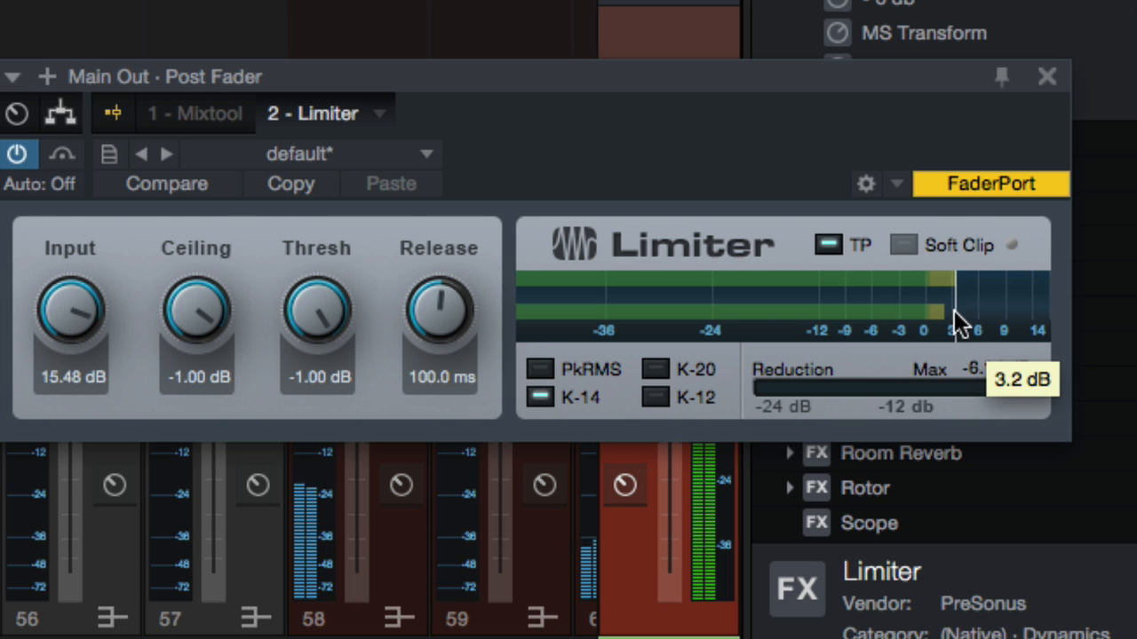
{"action": "left_click", "coordinate": [976, 373]}
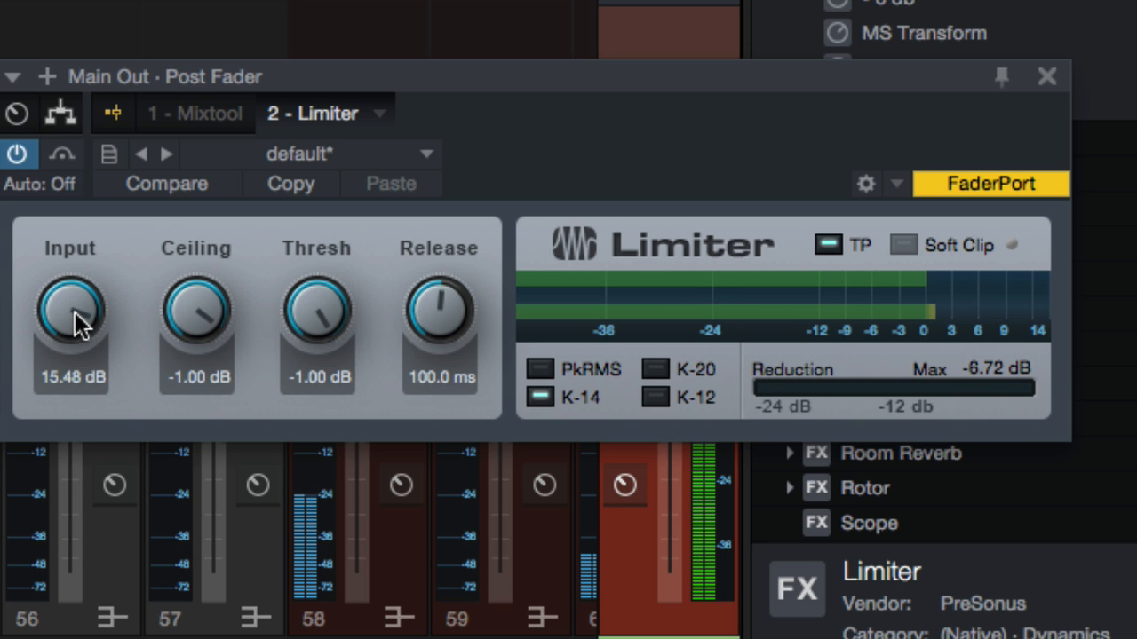
{"action": "left_click_drag", "start_coordinate": [74, 312], "coordinate": [62, 208]}
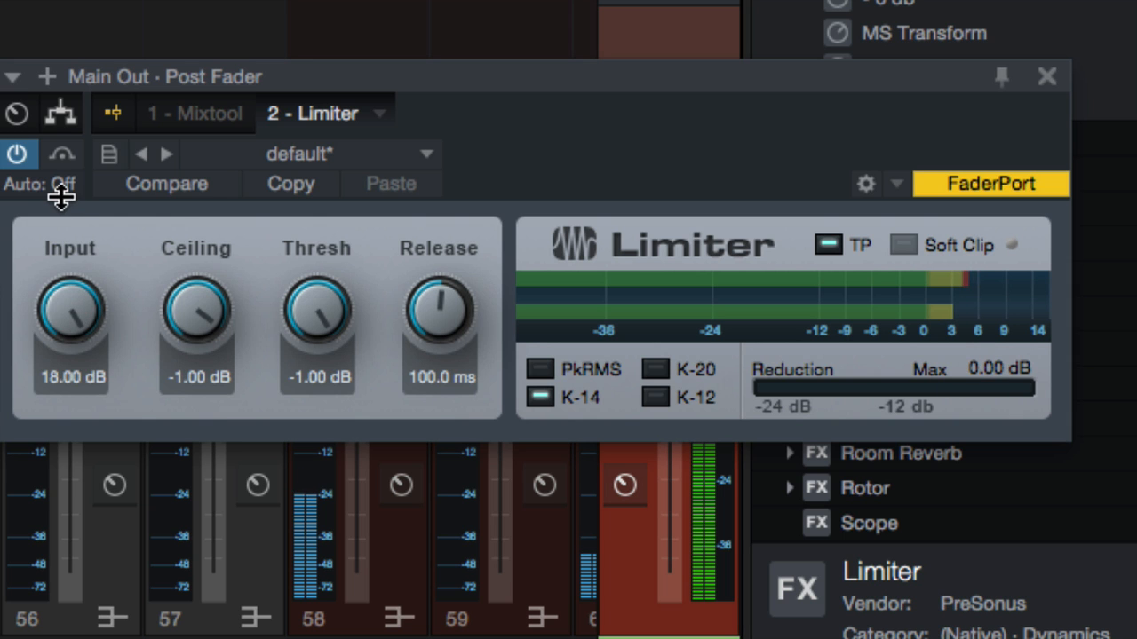
{"action": "mouse_move", "coordinate": [974, 284]}
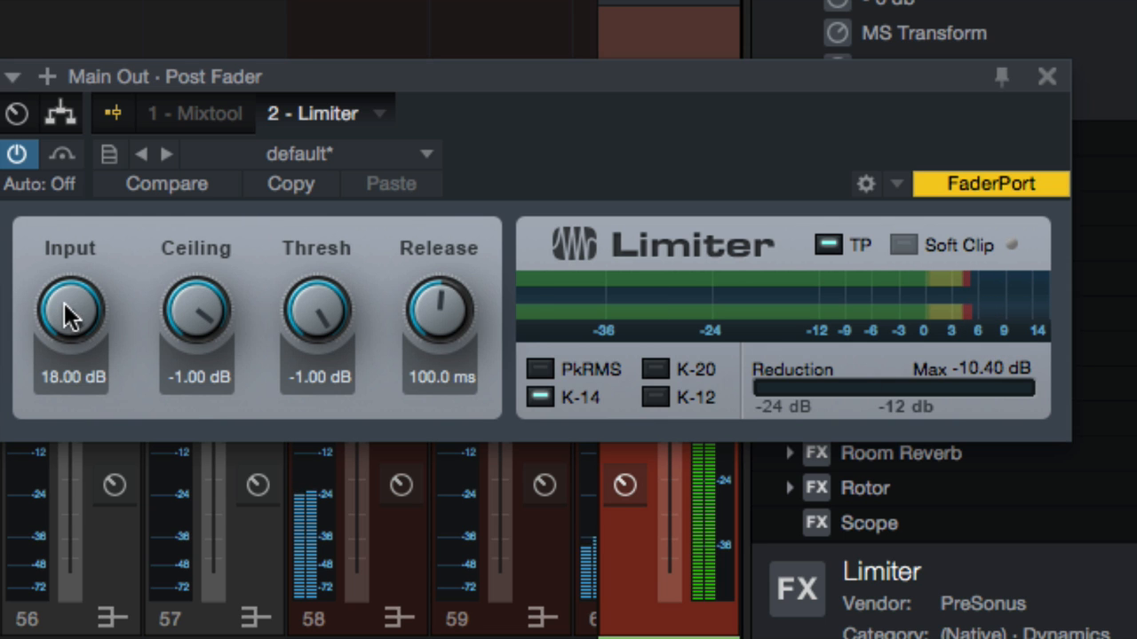
Step: Lower the Limiter's Input gain to 13.77 dB, toggling the Limiter bypass to compare
{"action": "left_click_drag", "start_coordinate": [75, 314], "coordinate": [71, 346]}
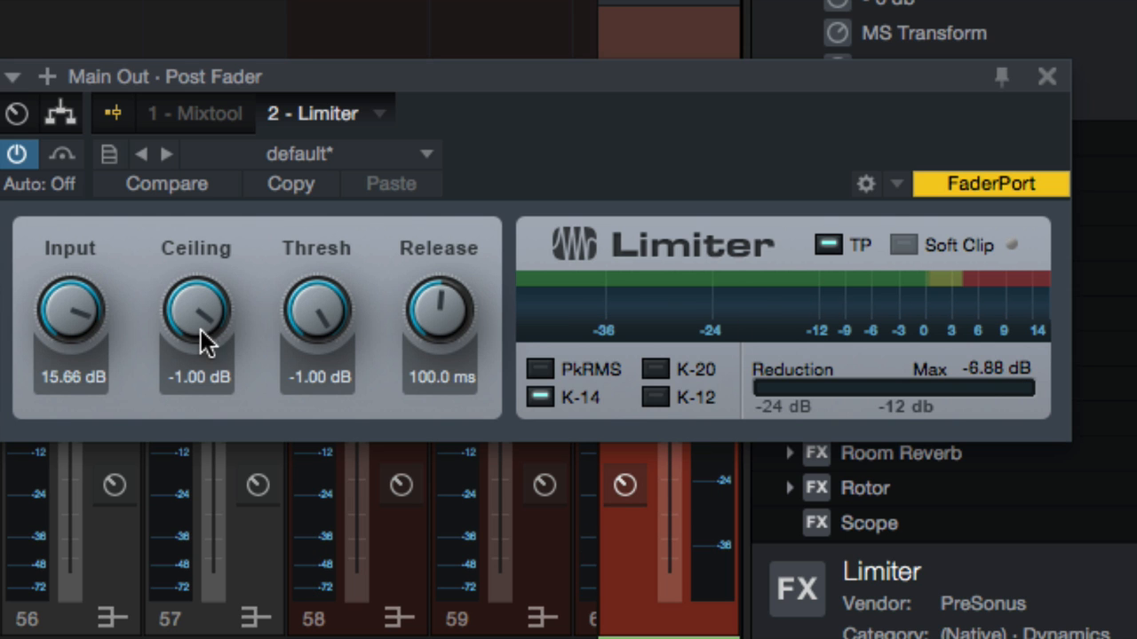
{"action": "left_click_drag", "start_coordinate": [64, 325], "coordinate": [63, 357]}
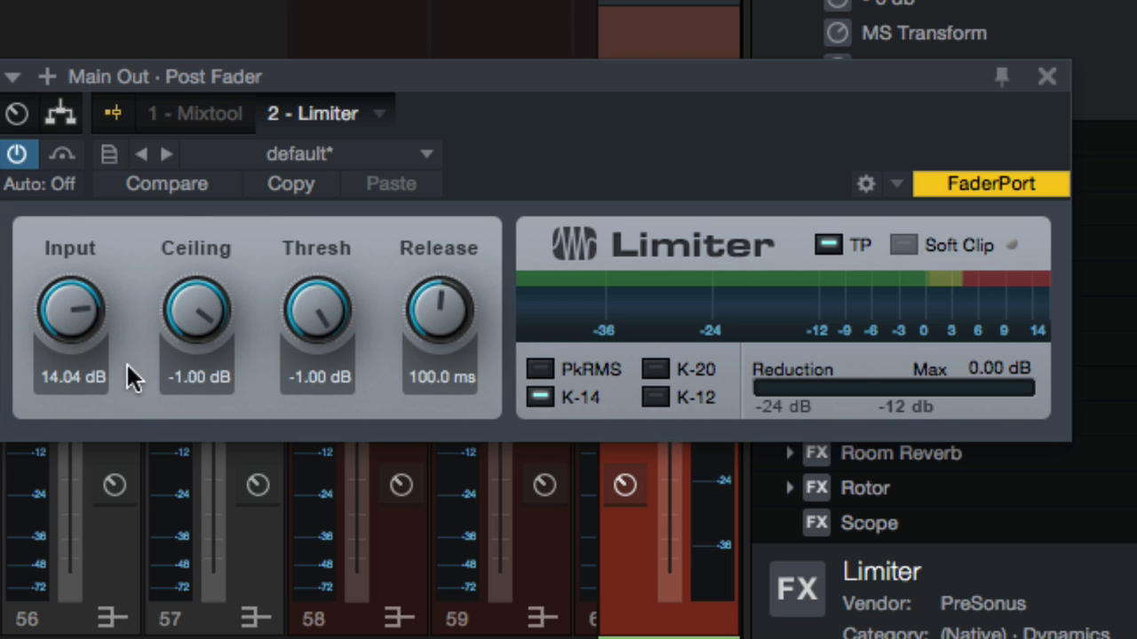
{"action": "left_click_drag", "start_coordinate": [80, 319], "coordinate": [80, 335]}
{"action": "left_click", "coordinate": [27, 165]}
{"action": "left_click", "coordinate": [28, 165]}
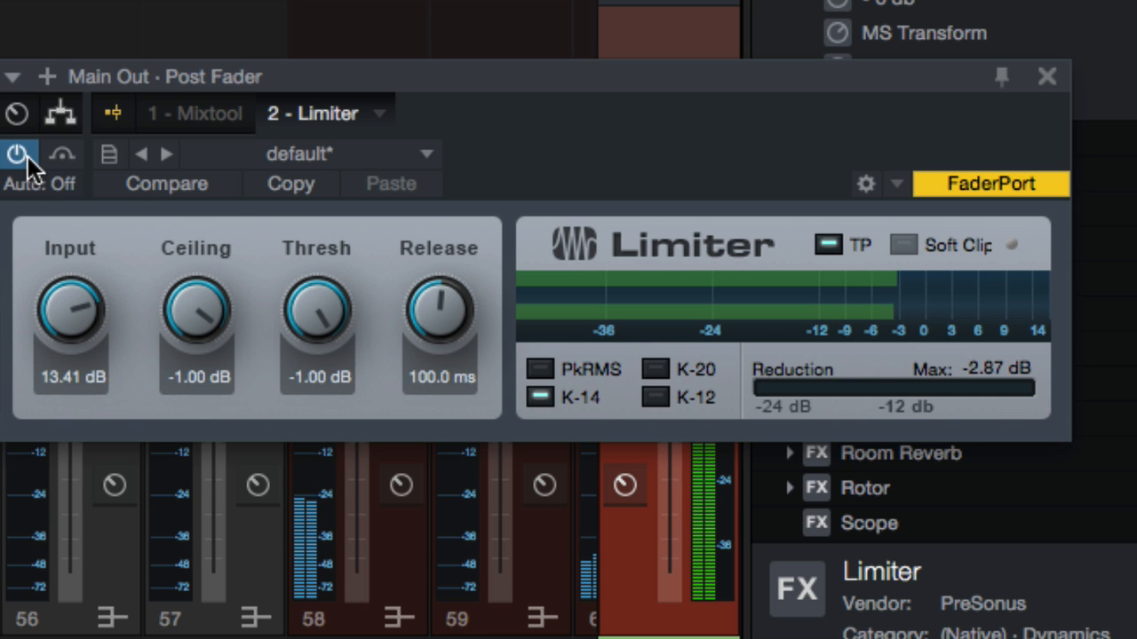
{"action": "left_click_drag", "start_coordinate": [66, 310], "coordinate": [66, 301]}
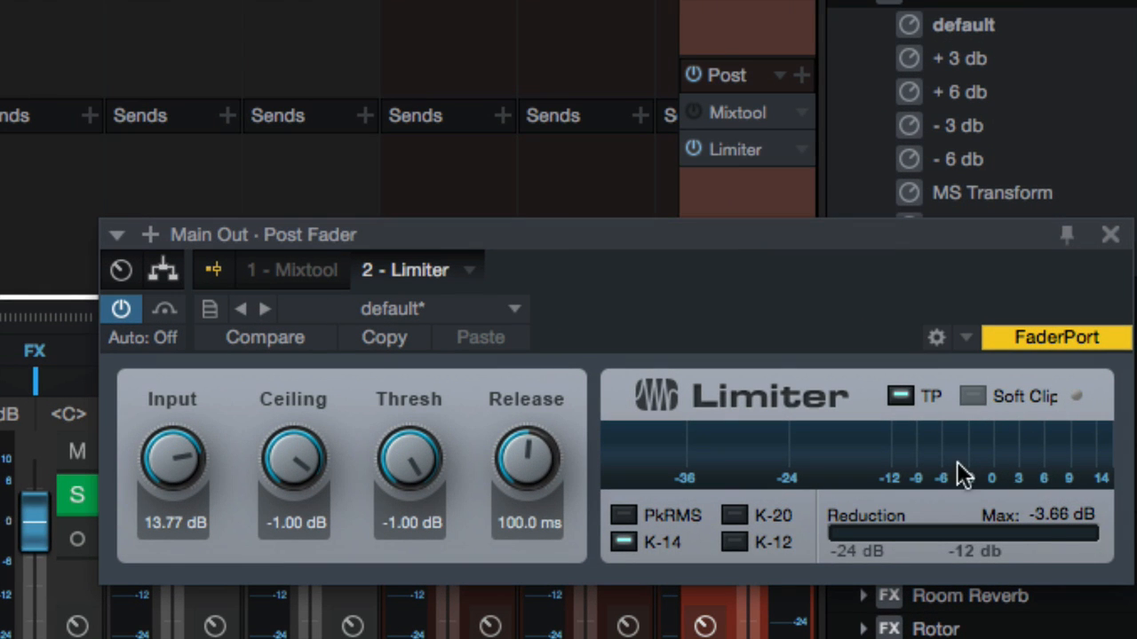
Step: Compare the Limiter meter's K-12 and K-14 scales by switching between them
{"action": "mouse_move", "coordinate": [940, 469]}
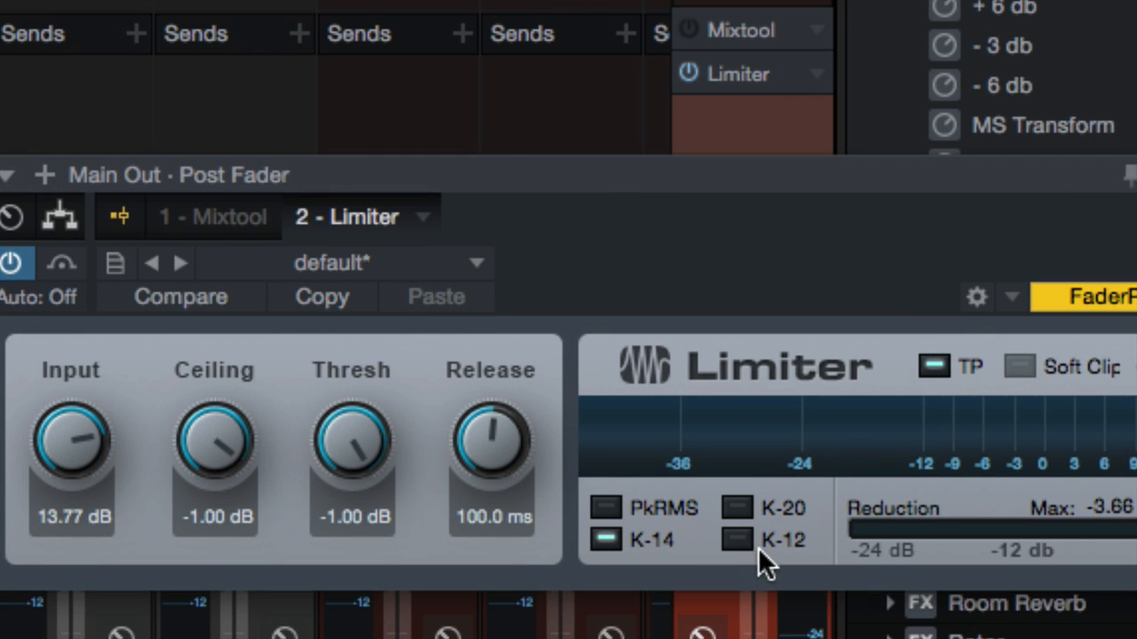
{"action": "left_click", "coordinate": [736, 539]}
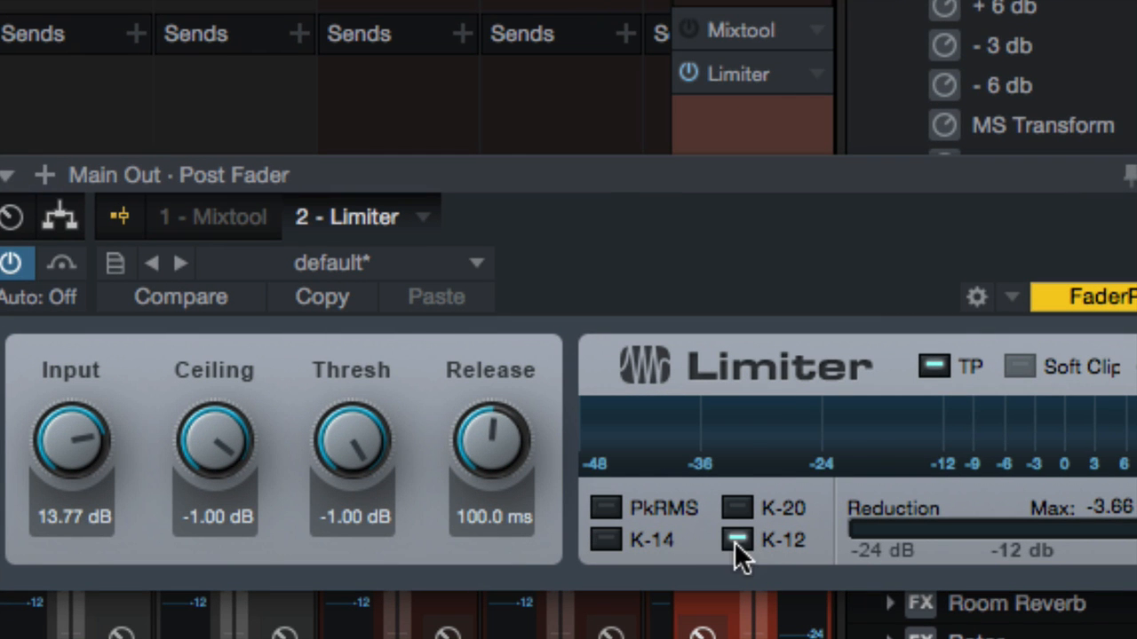
{"action": "left_click", "coordinate": [607, 540]}
{"action": "left_click", "coordinate": [721, 542]}
{"action": "left_click", "coordinate": [649, 541]}
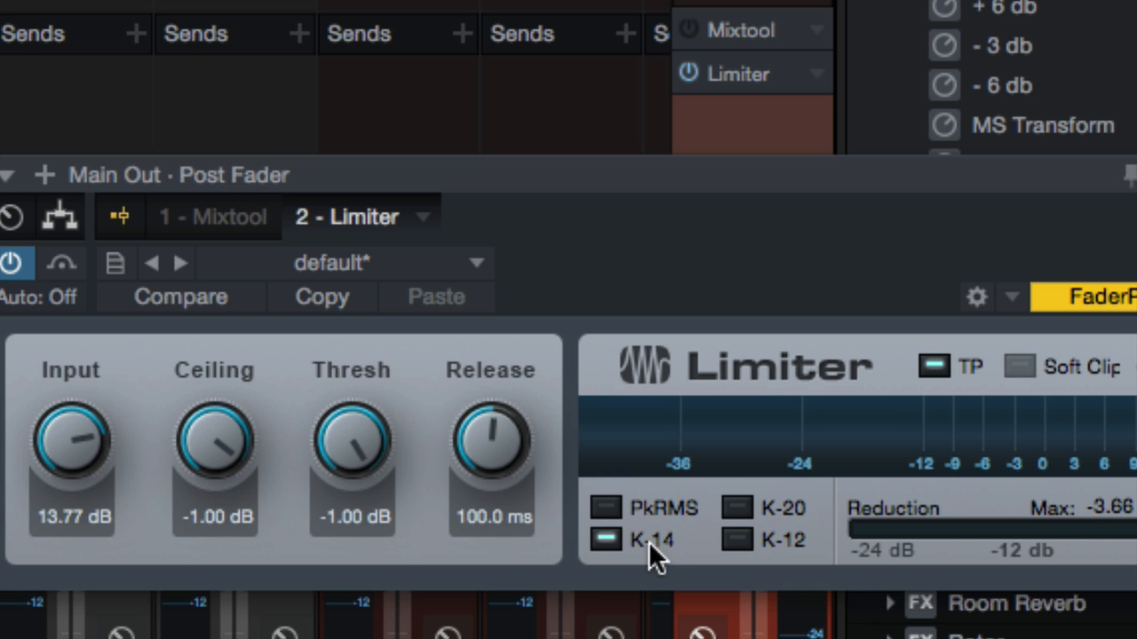
{"action": "left_click", "coordinate": [736, 541]}
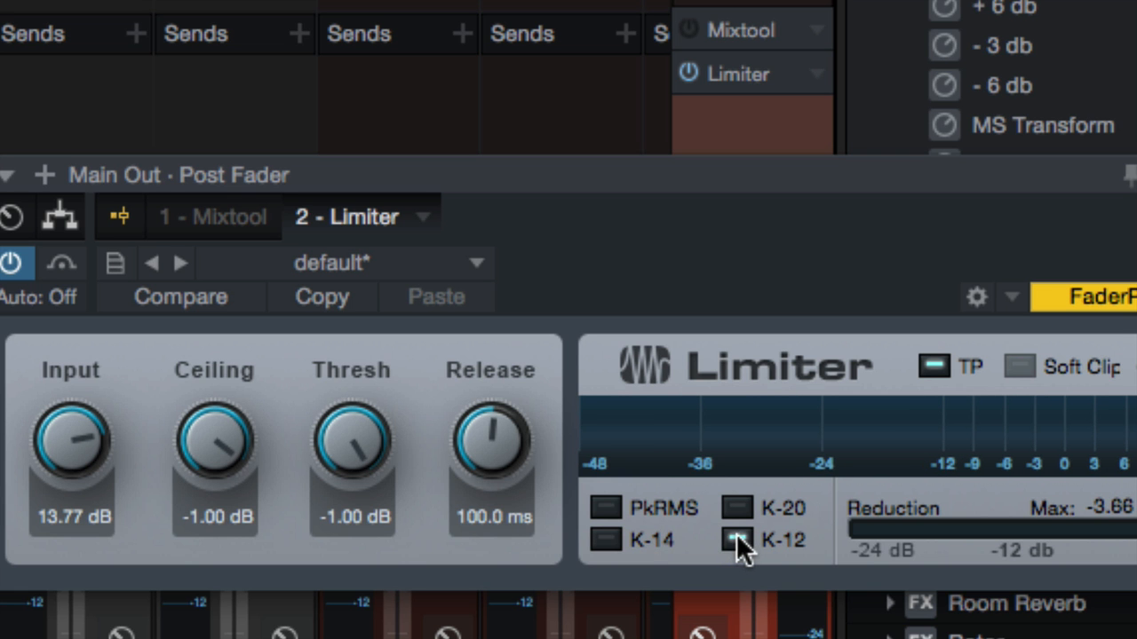
{"action": "left_click", "coordinate": [670, 537]}
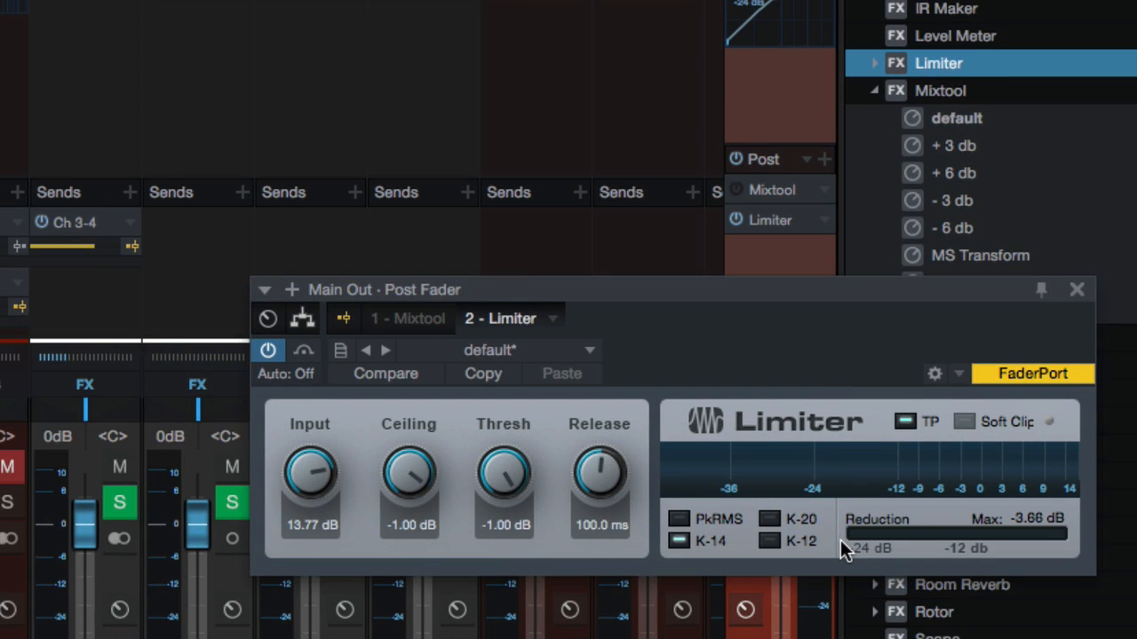
Step: Move the plug-in window and set the Limiter's meter to the K-20 scale
{"action": "left_click_drag", "start_coordinate": [802, 290], "coordinate": [778, 261]}
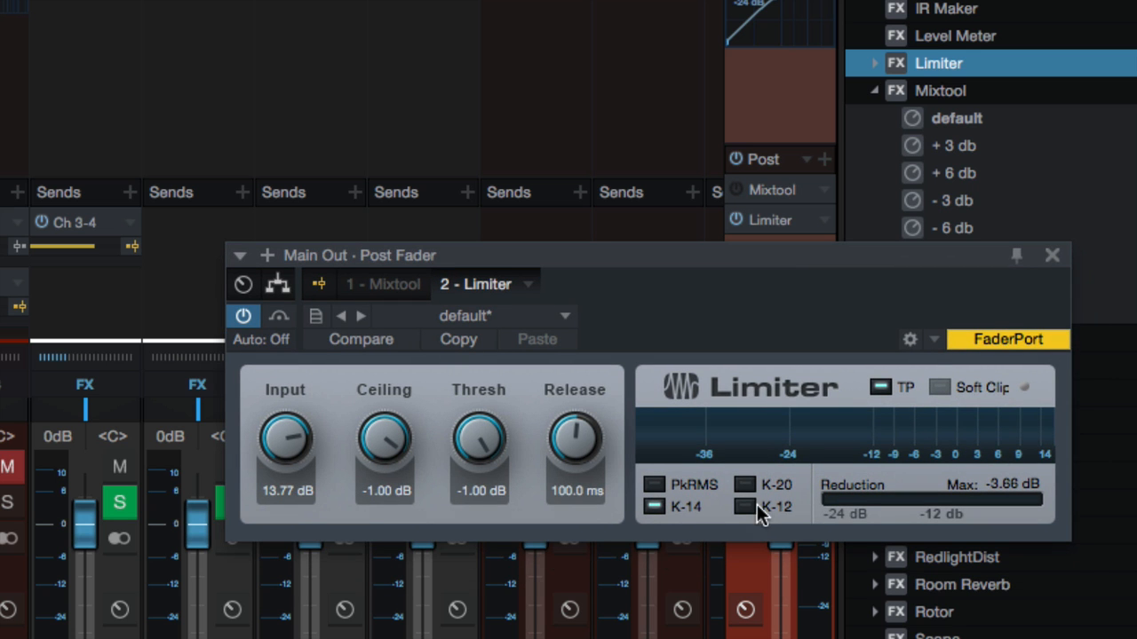
{"action": "left_click", "coordinate": [749, 514]}
{"action": "left_click", "coordinate": [681, 508]}
{"action": "left_click", "coordinate": [746, 489]}
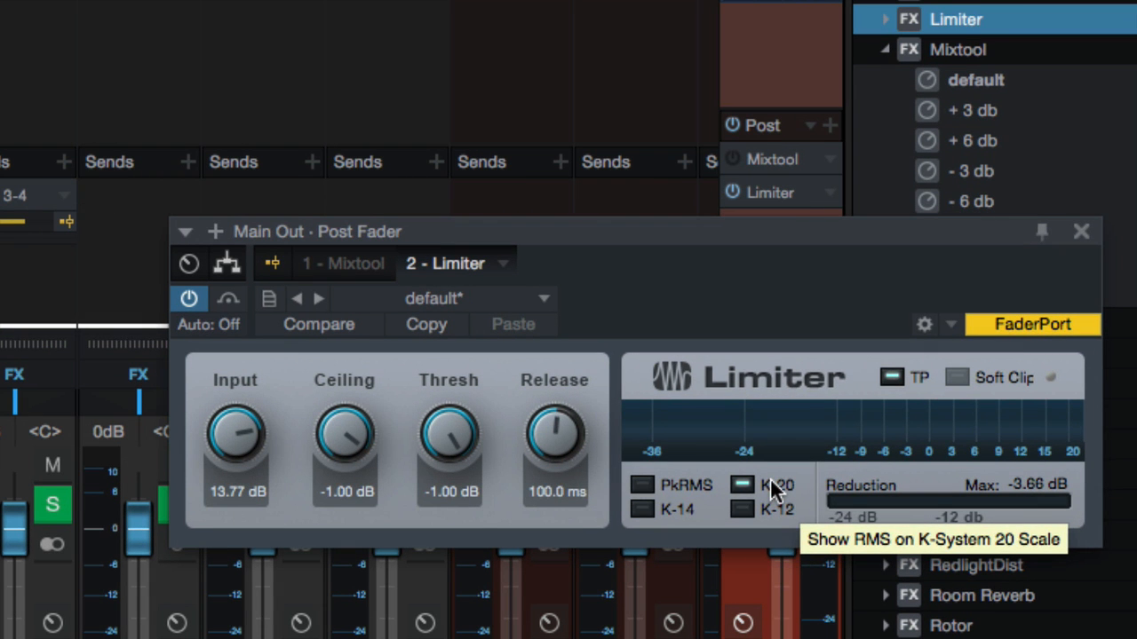
Step: Close the plug-in window and remove both the Limiter and the Mixtool from the Main Out inserts
{"action": "left_click", "coordinate": [1080, 231]}
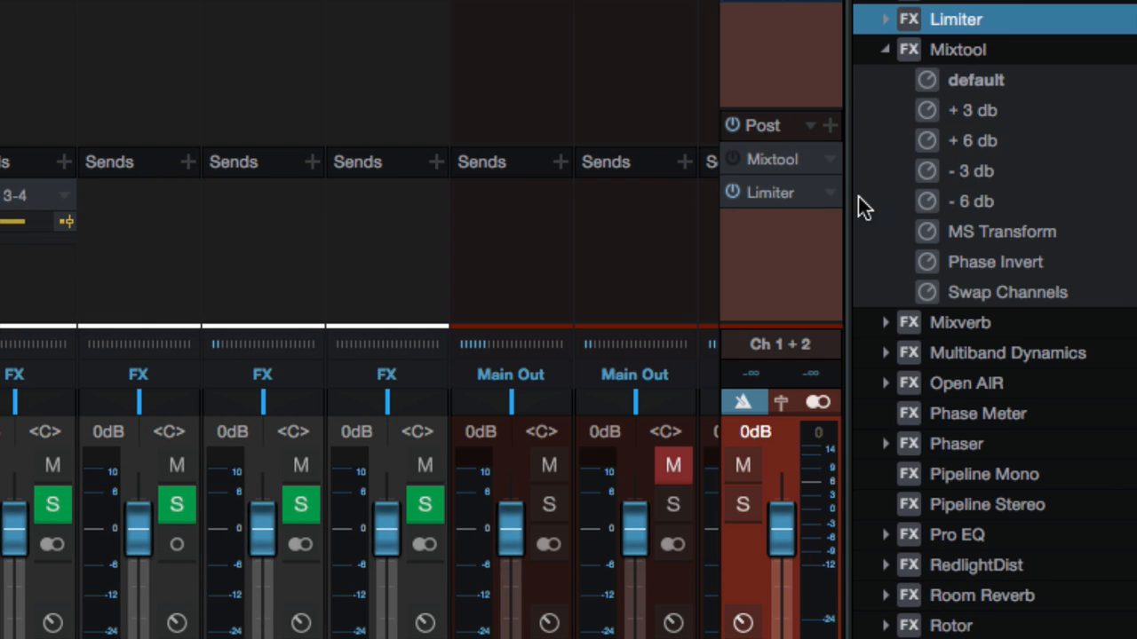
{"action": "left_click", "coordinate": [729, 190]}
{"action": "right_click", "coordinate": [765, 190]}
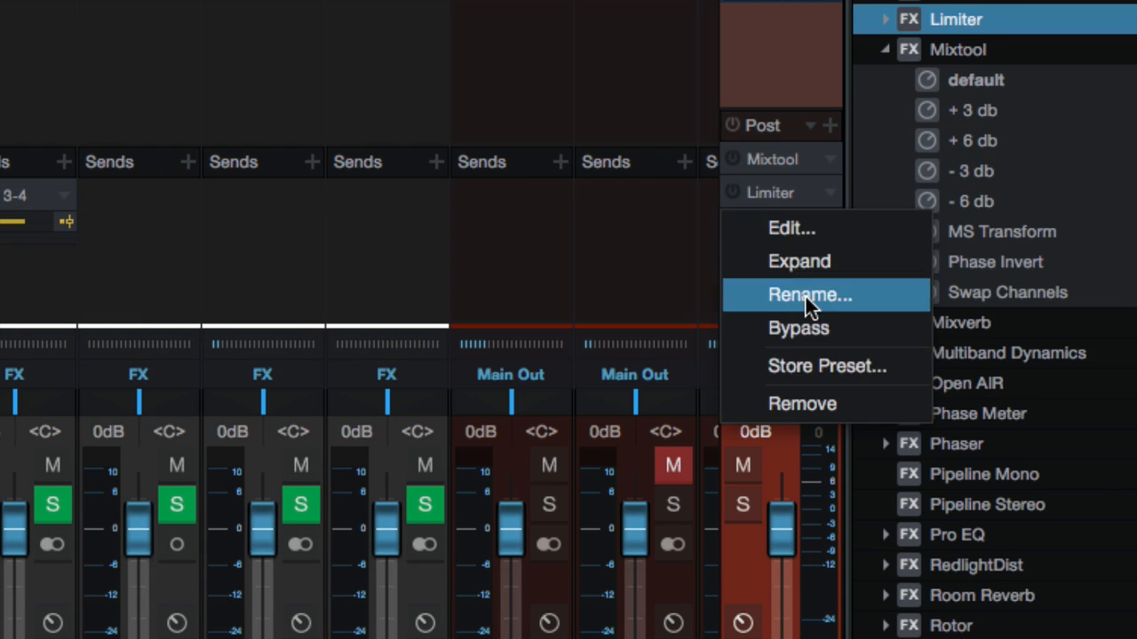
{"action": "left_click", "coordinate": [802, 405]}
{"action": "right_click", "coordinate": [785, 161]}
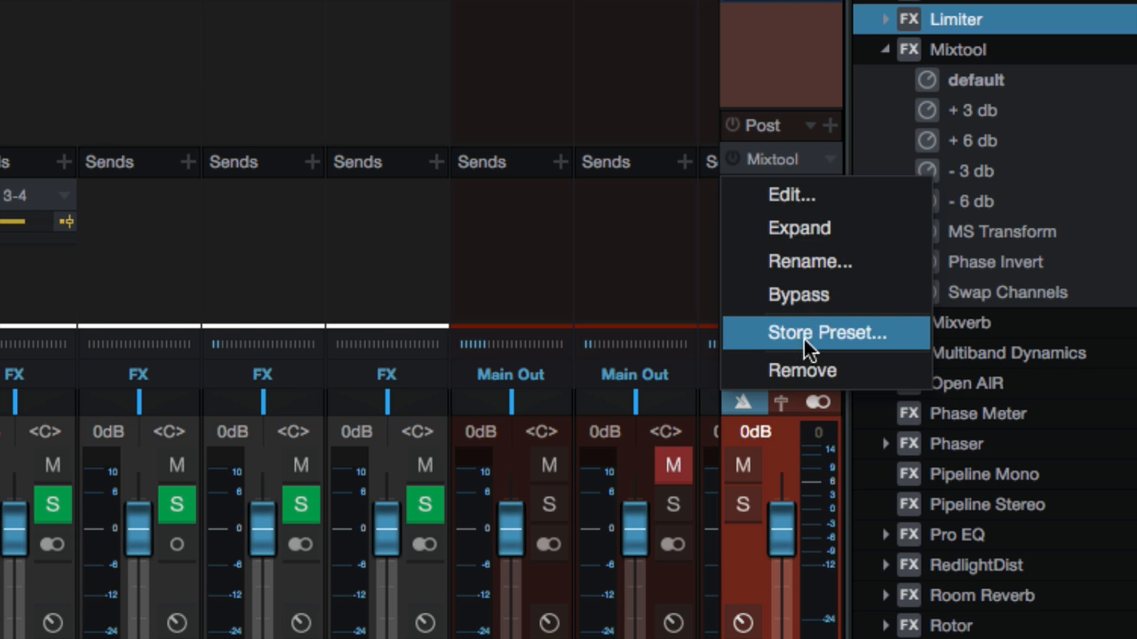
{"action": "left_click", "coordinate": [807, 369]}
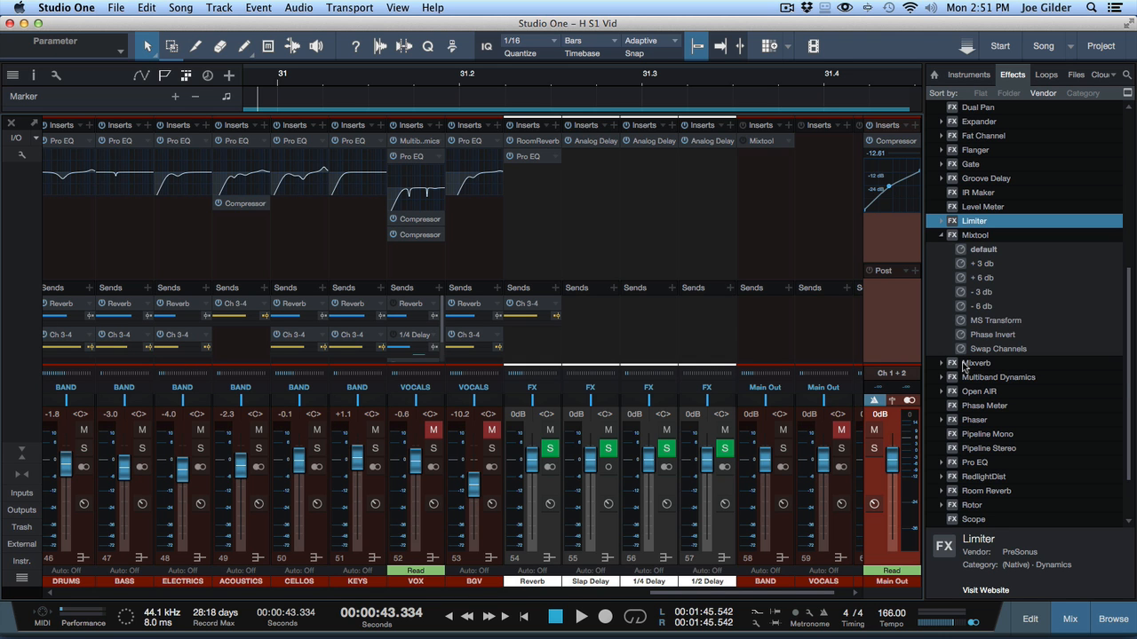
Step: Start playback and choose a different metering option for the main output meter
{"action": "mouse_move", "coordinate": [910, 457]}
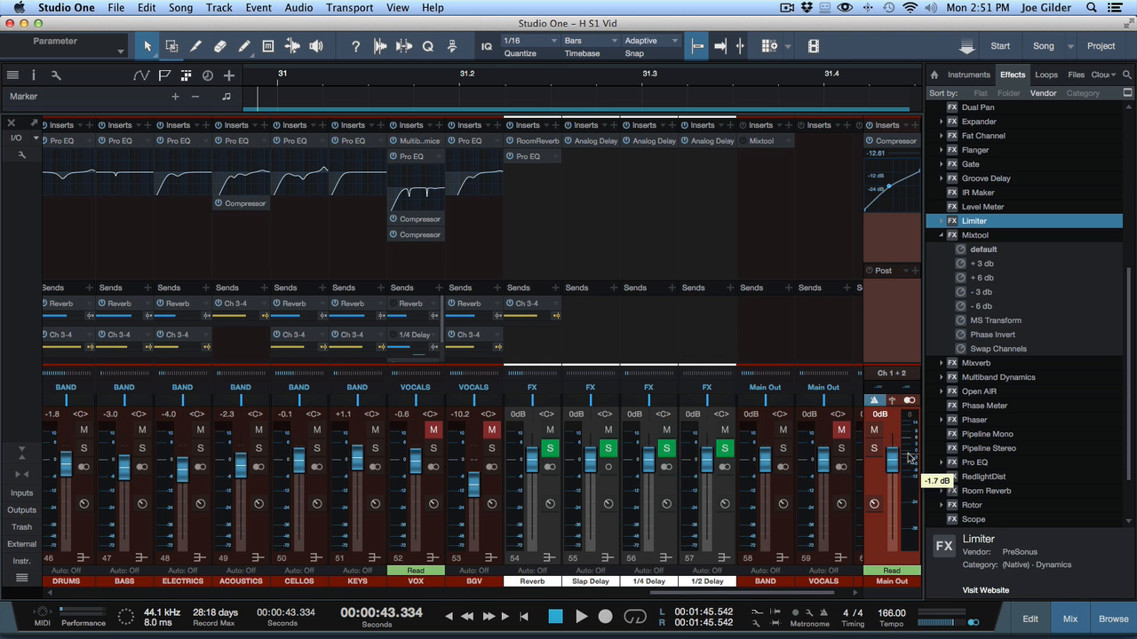
{"action": "key", "text": "space"}
{"action": "right_click", "coordinate": [911, 455]}
{"action": "left_click", "coordinate": [957, 451]}
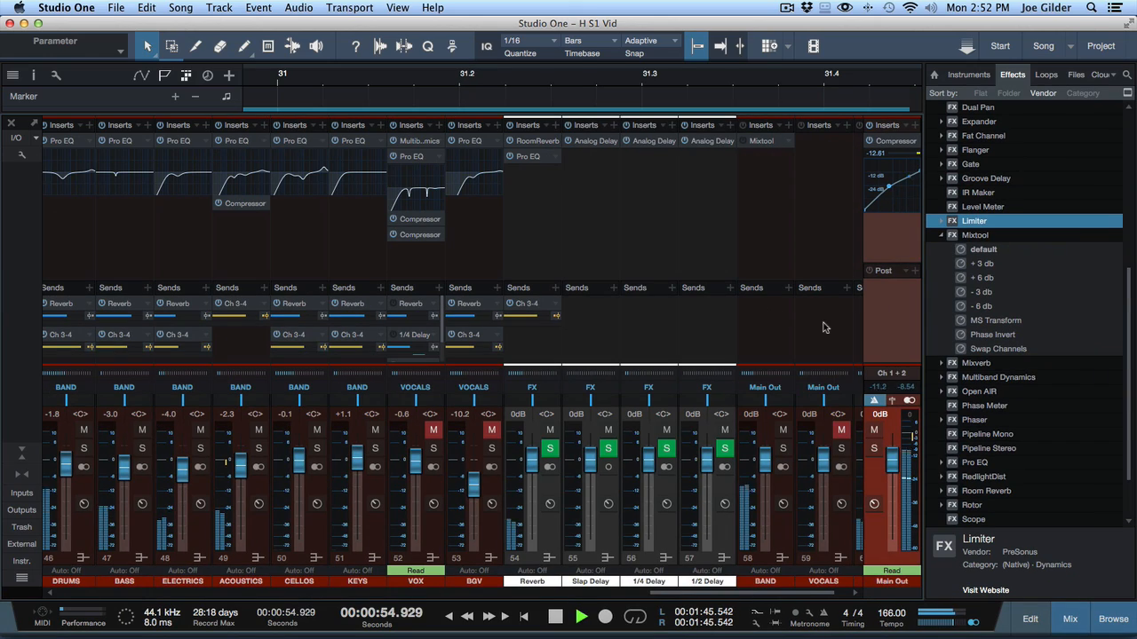
{"action": "left_click", "coordinate": [825, 328]}
{"action": "scroll", "coordinate": [825, 327], "scroll_direction": "right", "scroll_amount": 2}
{"action": "left_click", "coordinate": [836, 338]}
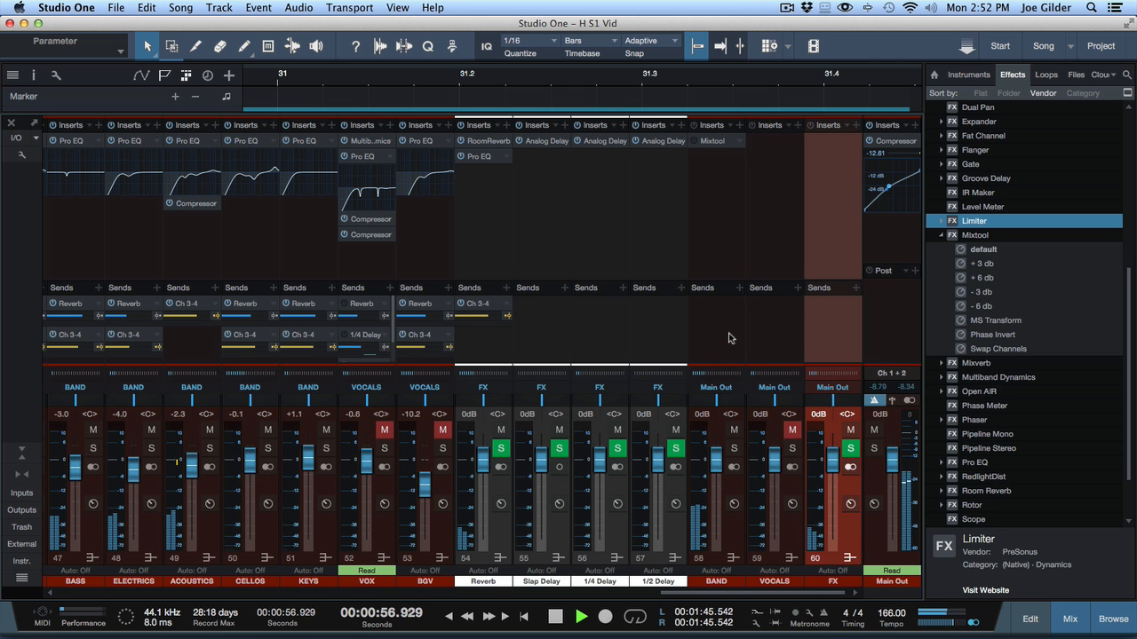
{"action": "scroll", "coordinate": [730, 338], "scroll_direction": "left", "scroll_amount": 20}
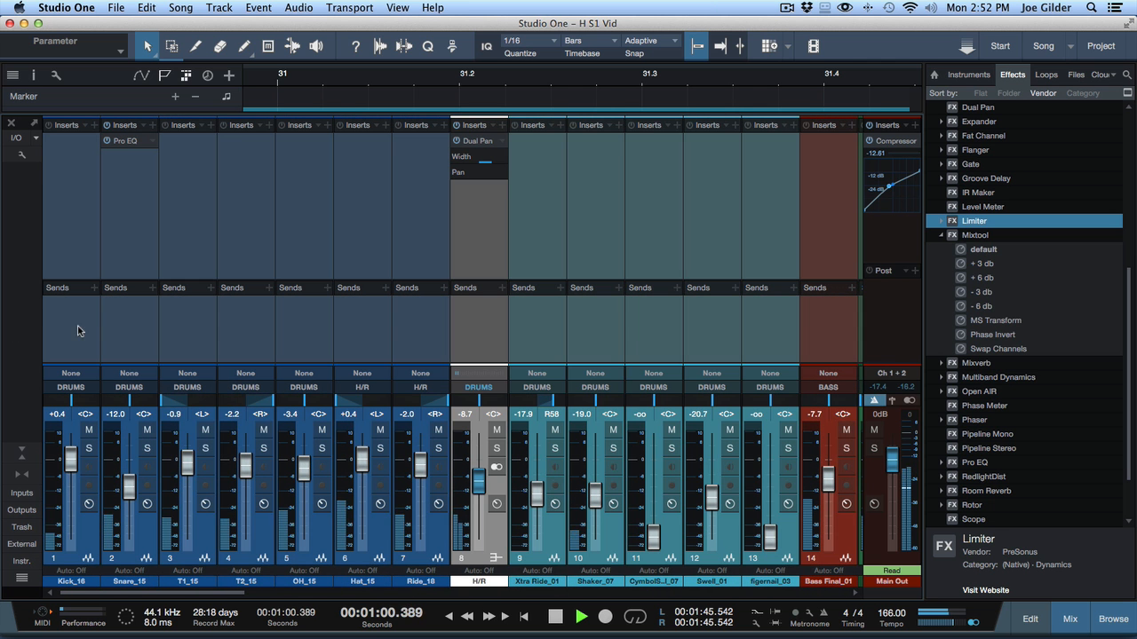
Step: Nudge the T1_15 channel fader to -1.7 dB and clear the main output meter's peak readout
{"action": "left_click", "coordinate": [207, 451]}
{"action": "left_click", "coordinate": [209, 453]}
{"action": "left_click_drag", "start_coordinate": [186, 460], "coordinate": [185, 459]}
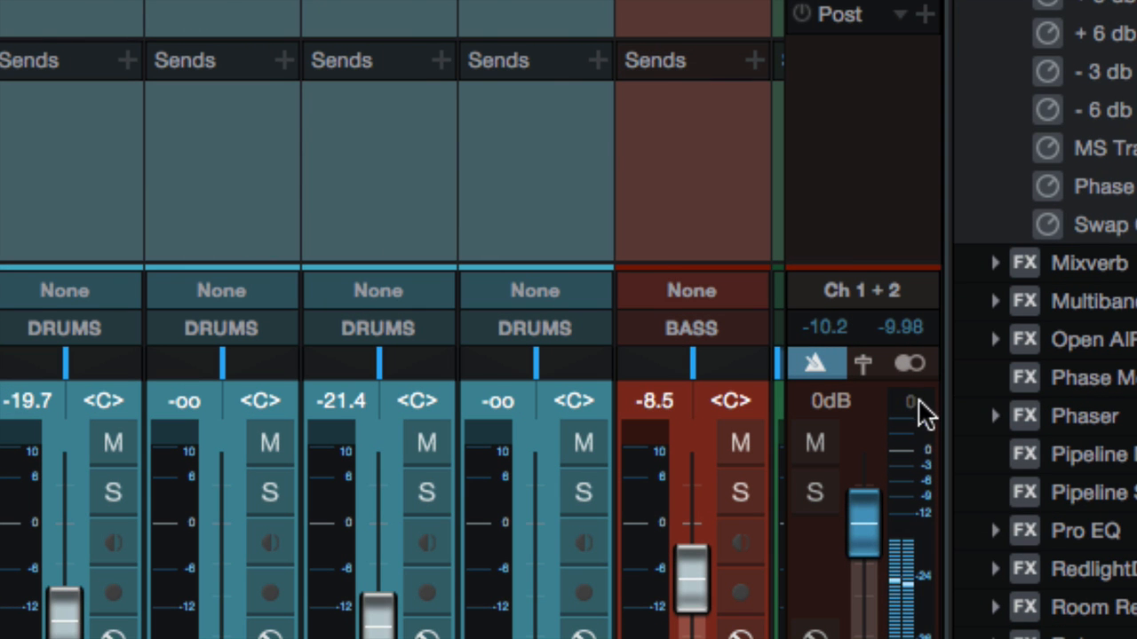
{"action": "left_click", "coordinate": [920, 410]}
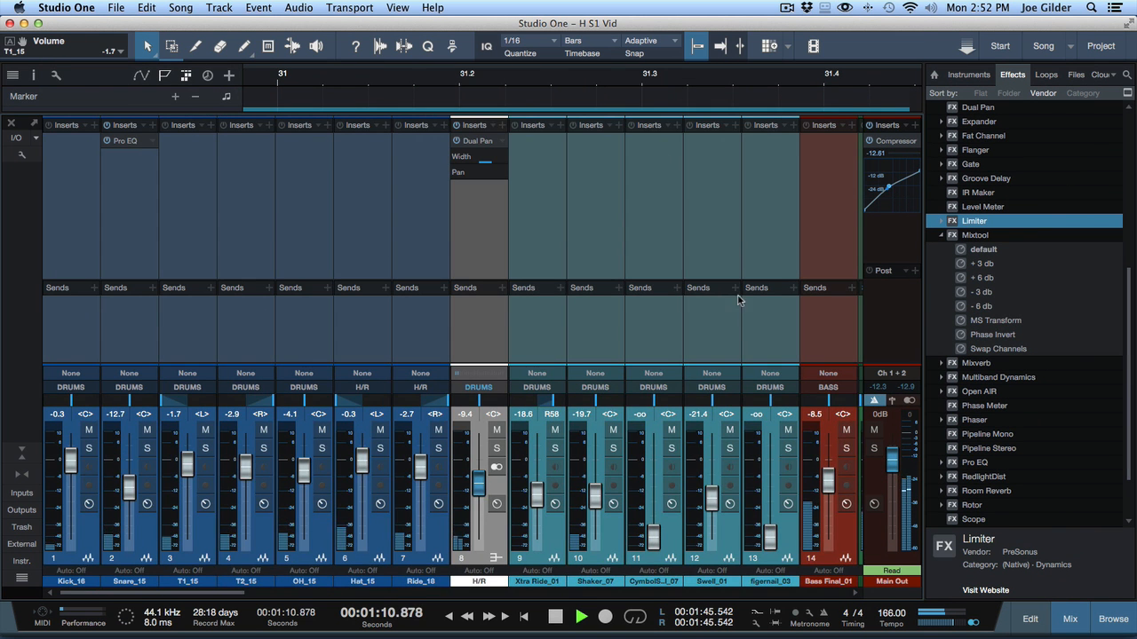
{"action": "scroll", "coordinate": [738, 300], "scroll_direction": "right", "scroll_amount": 15}
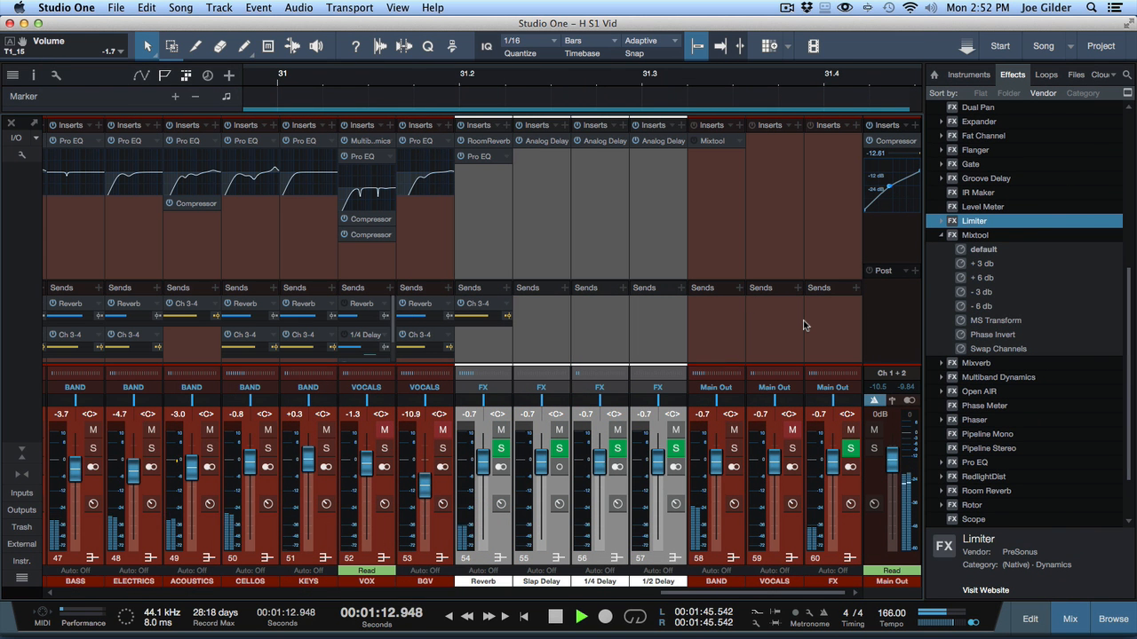